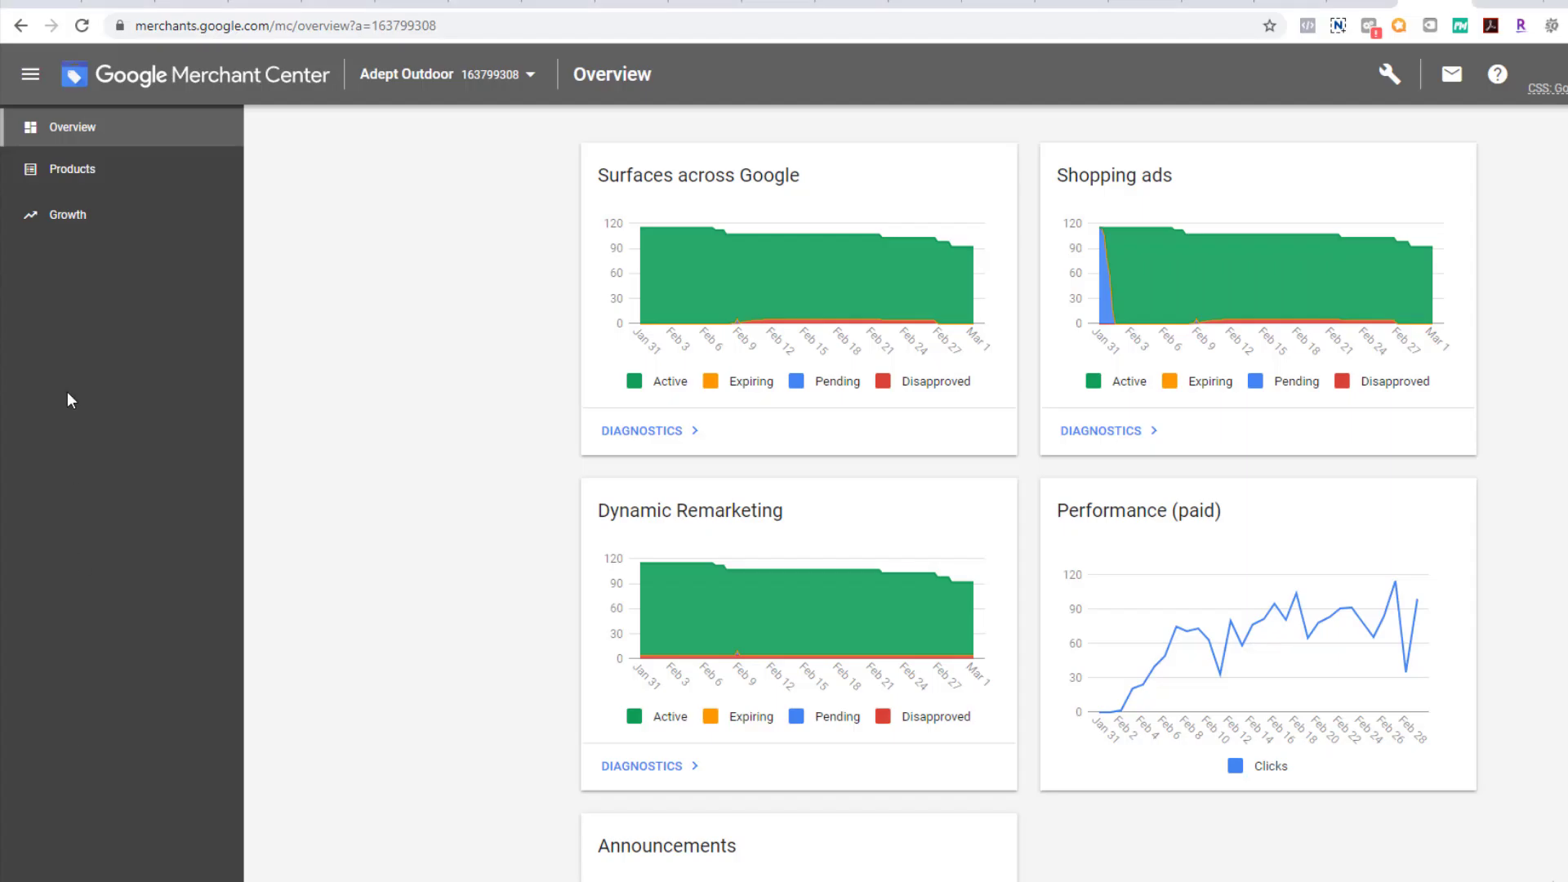
# Expand Growth in Merchant Center to reach Manage programs and confirm Dynamic Remarketing is Enabled
pyautogui.click(98, 229)
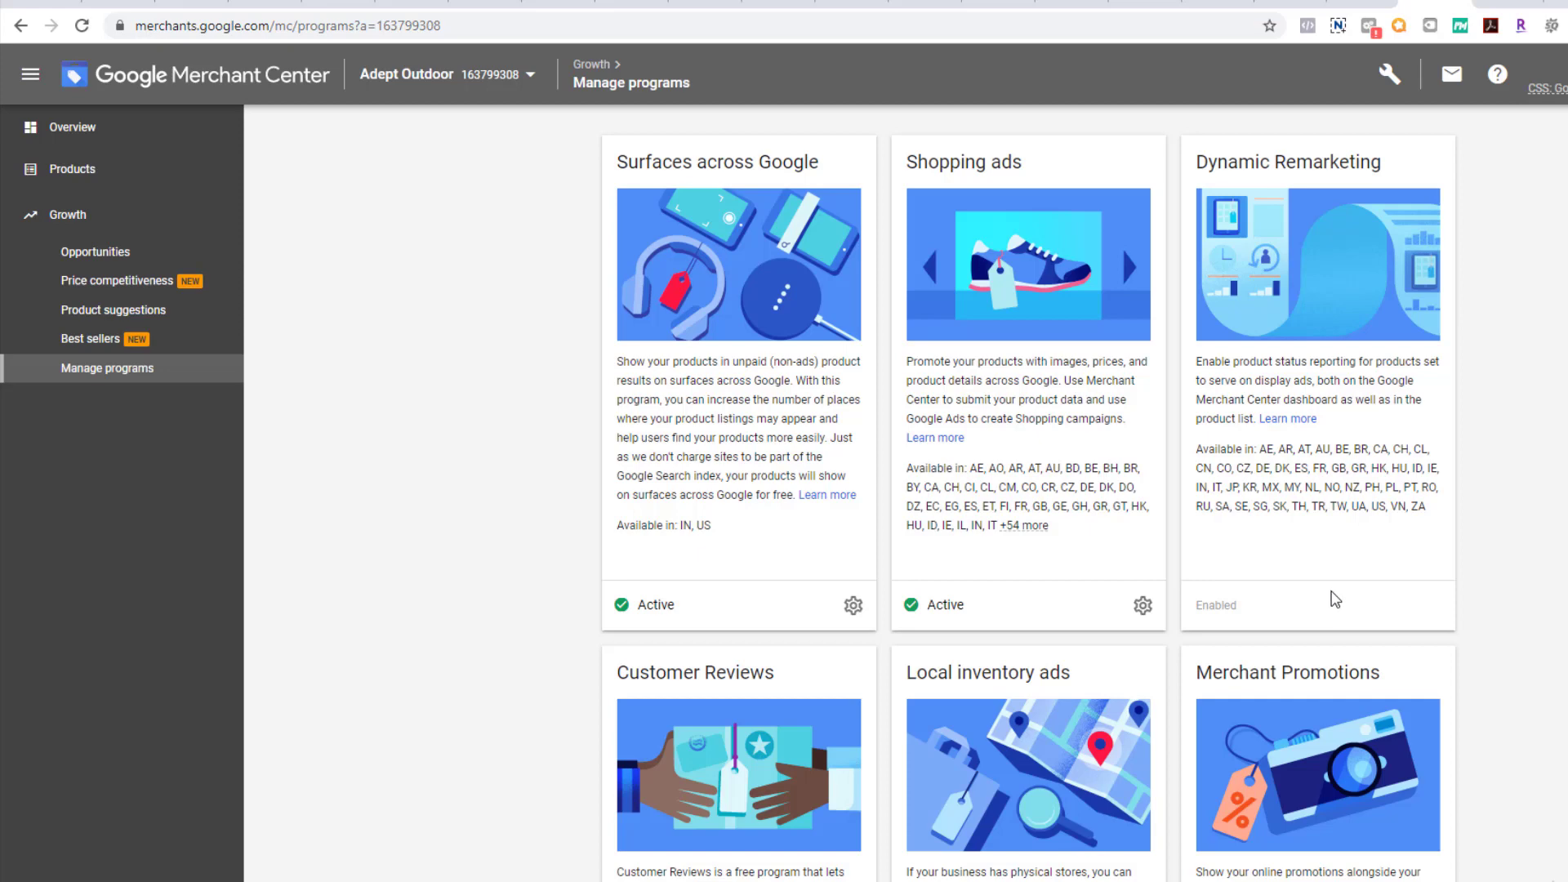
# In Google Ads, start a new campaign with the Sales goal, Display type and Standard display subtype
pyautogui.click(1223, 2)
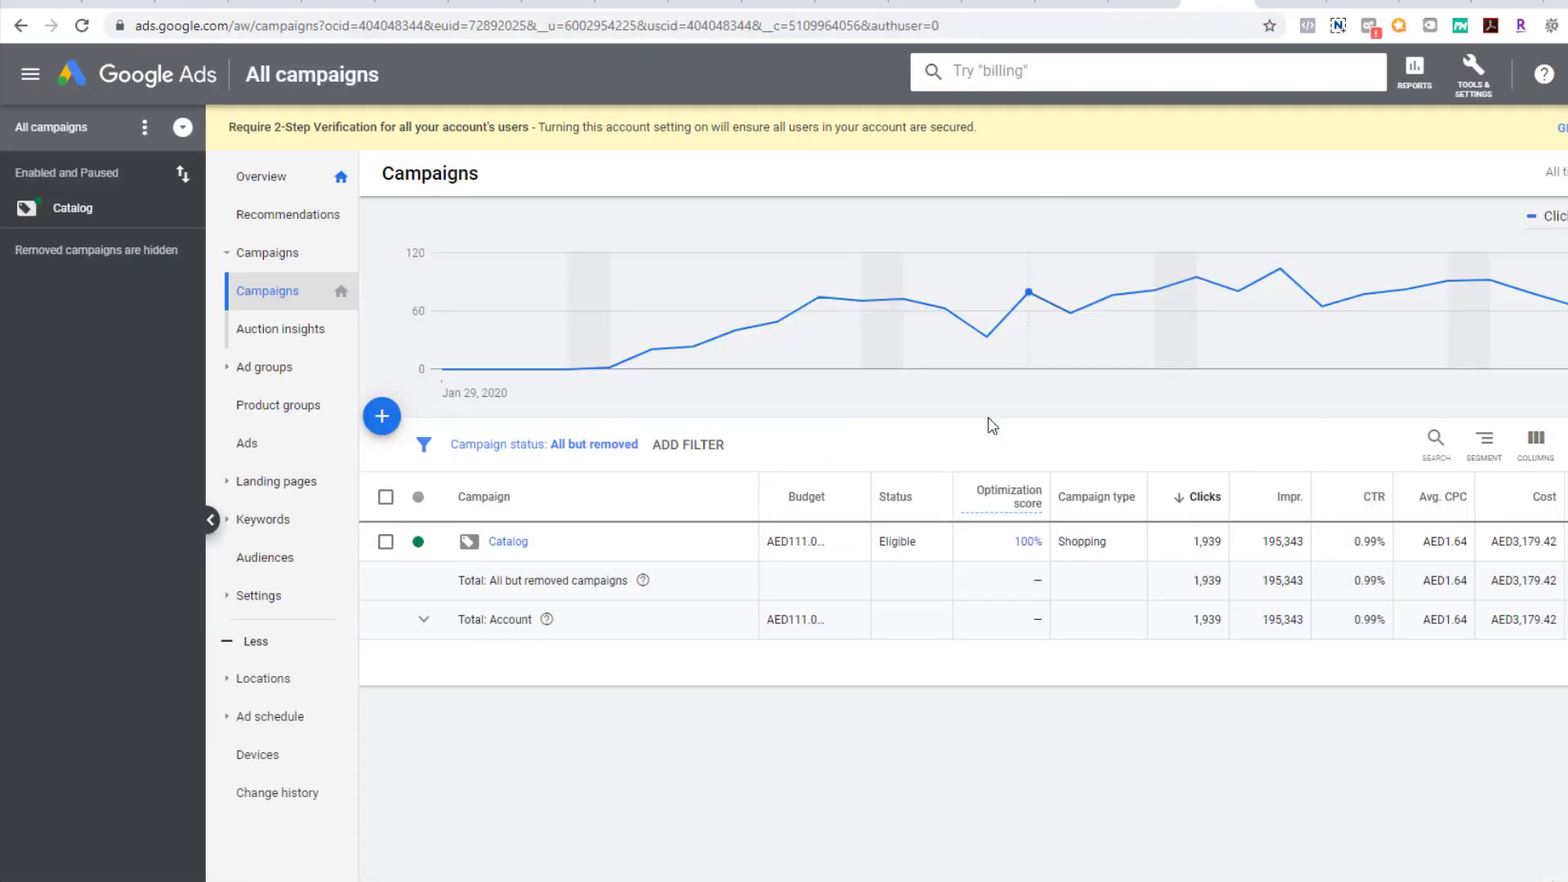
pyautogui.click(378, 418)
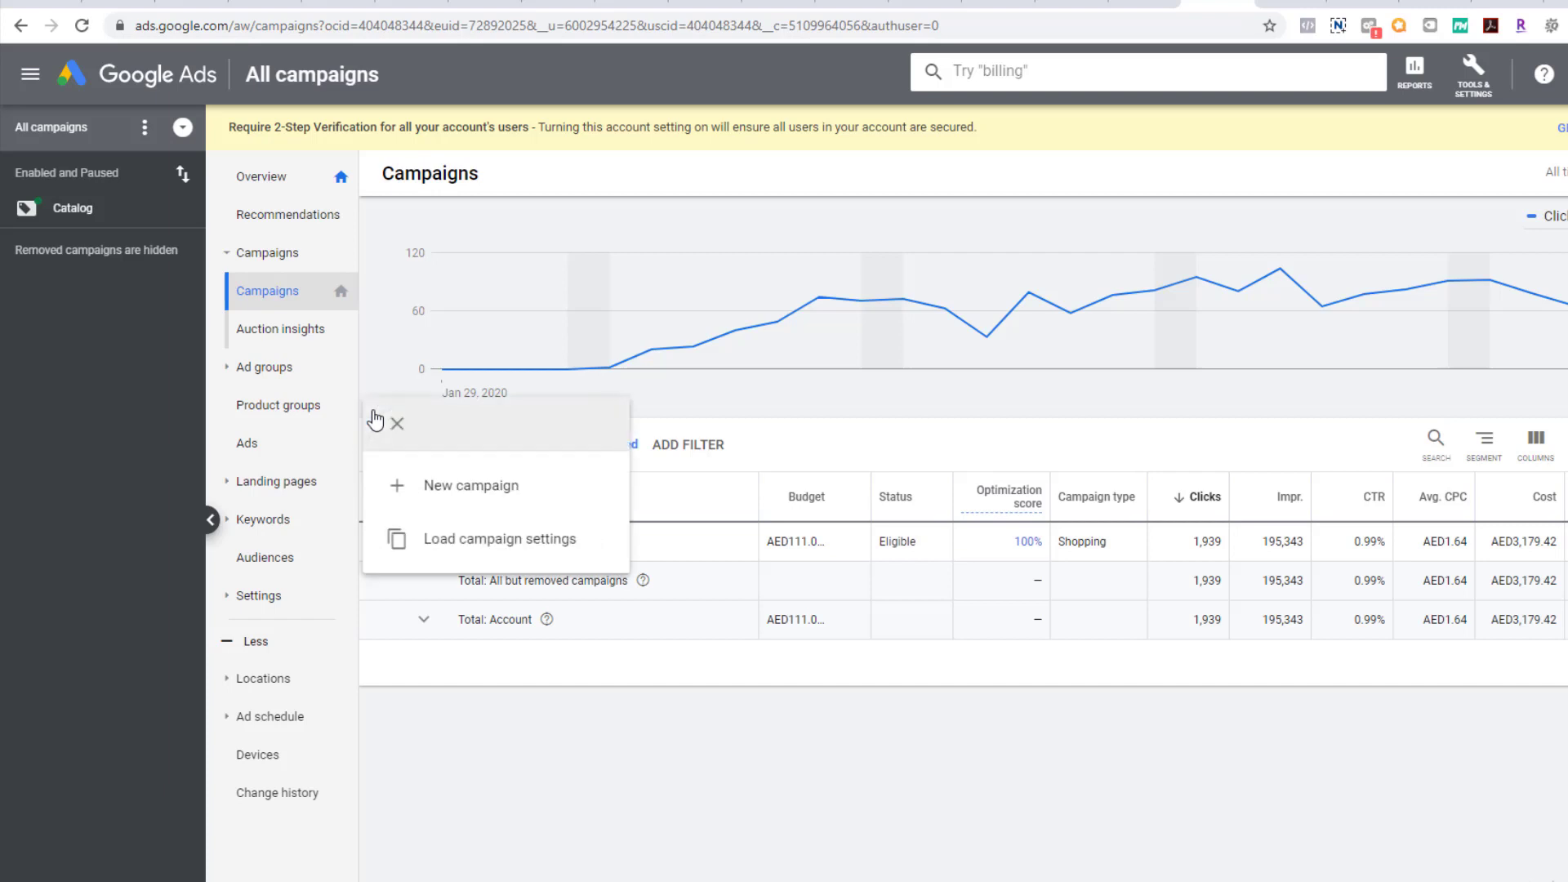
pyautogui.click(425, 486)
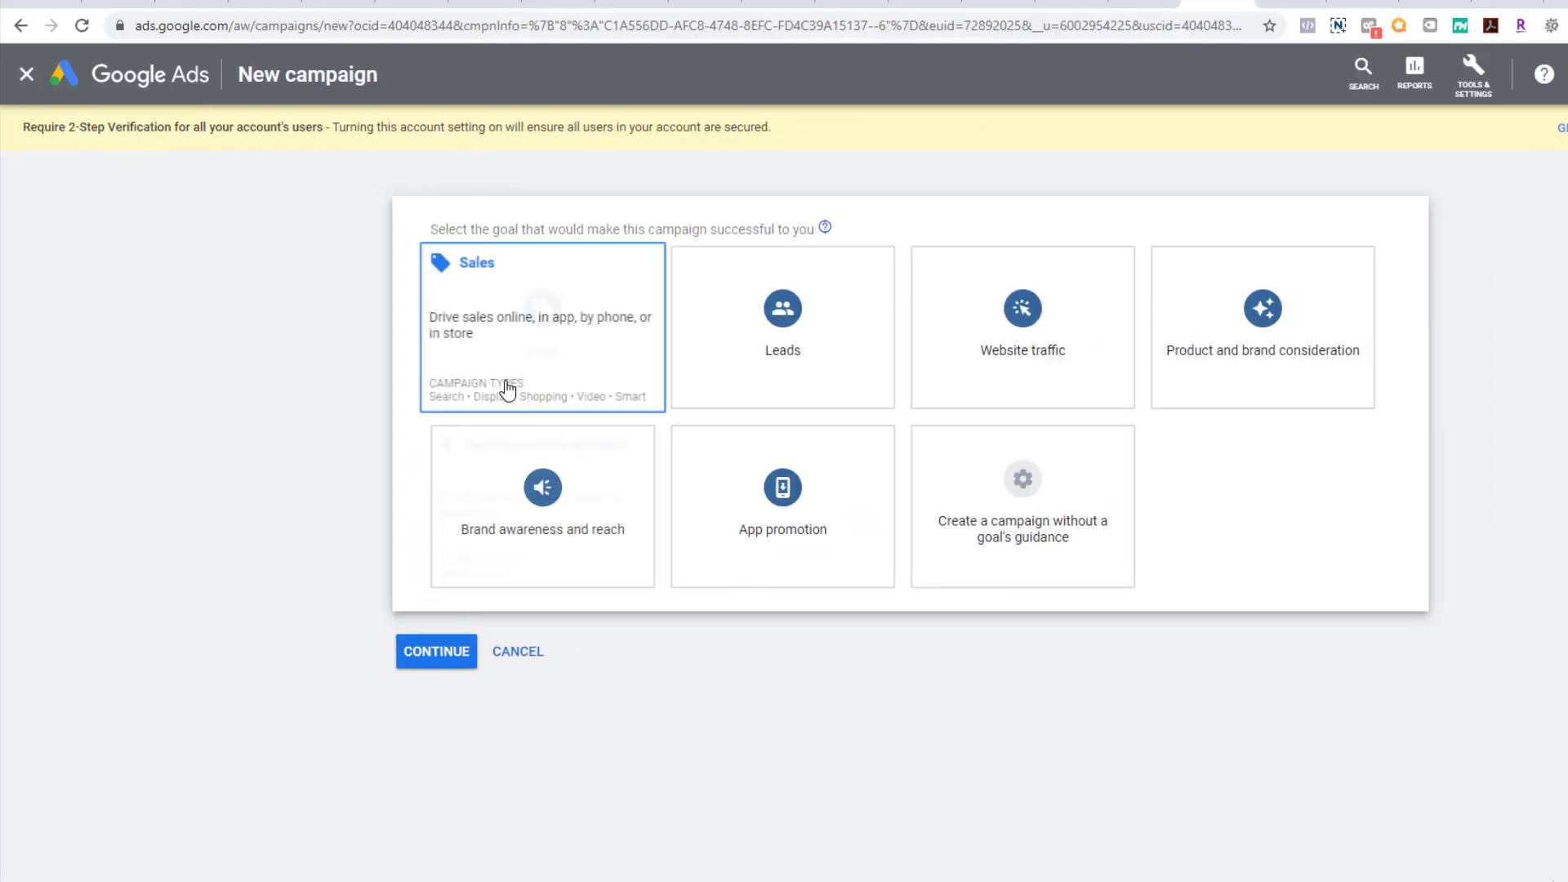
pyautogui.click(515, 371)
pyautogui.scroll(-2, 515, 372)
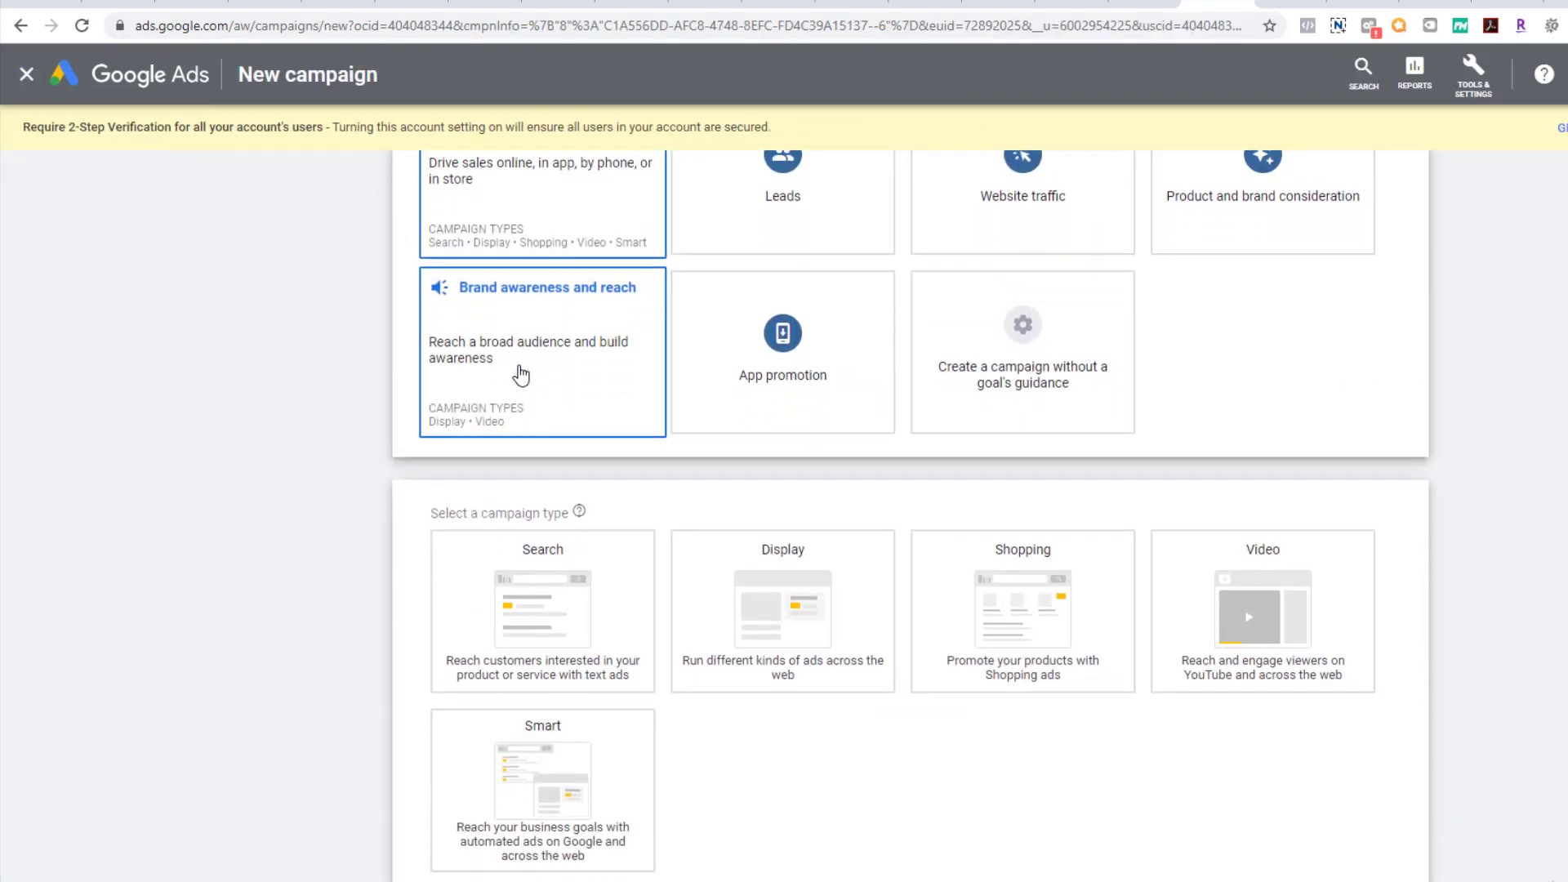
pyautogui.click(831, 666)
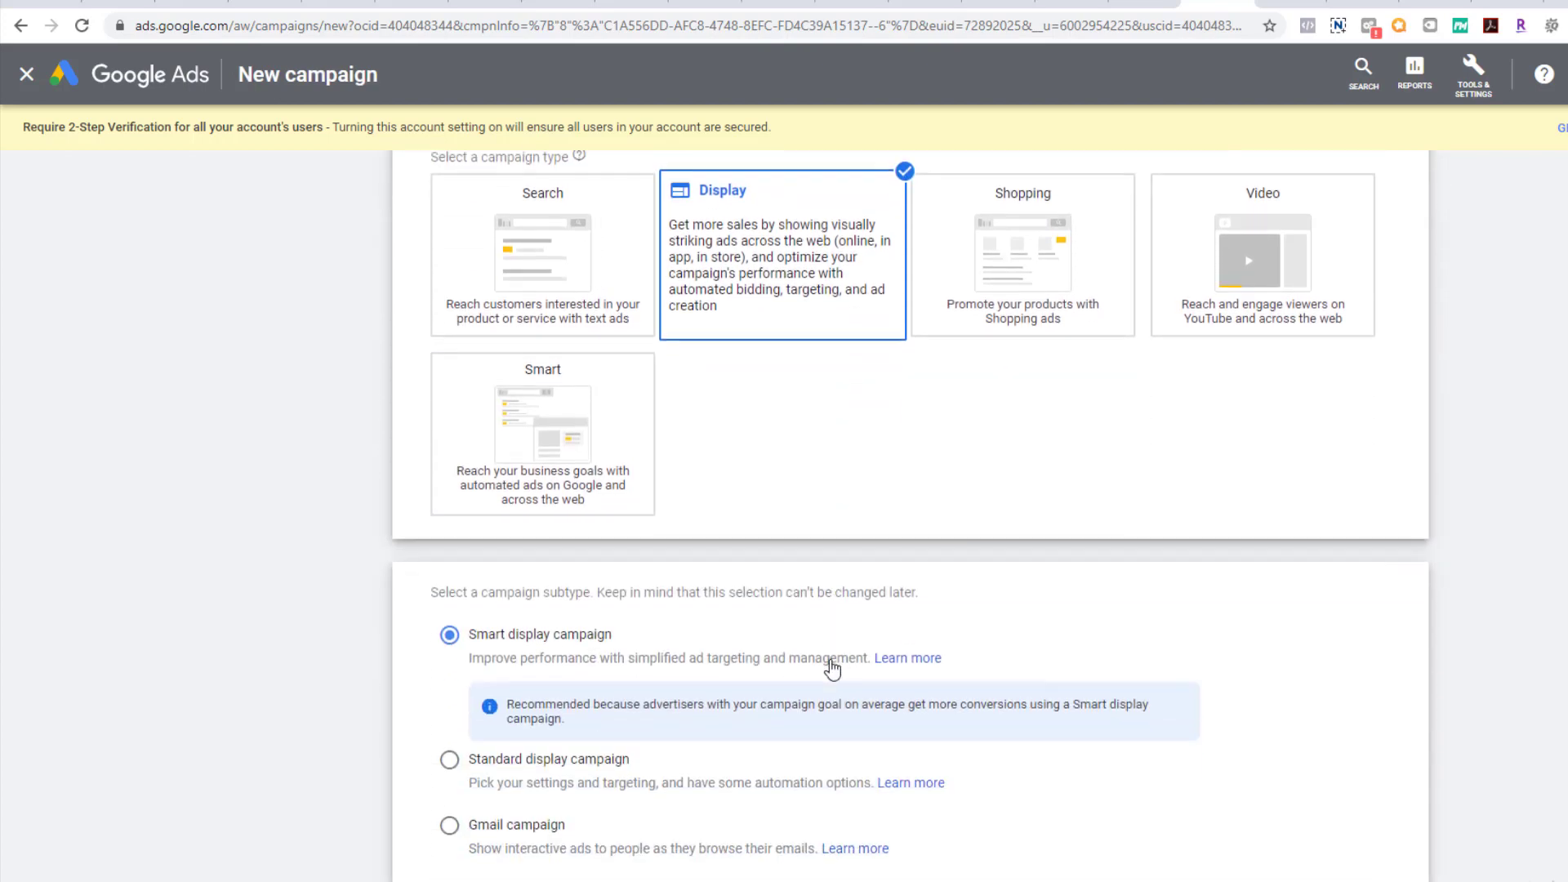
pyautogui.click(499, 775)
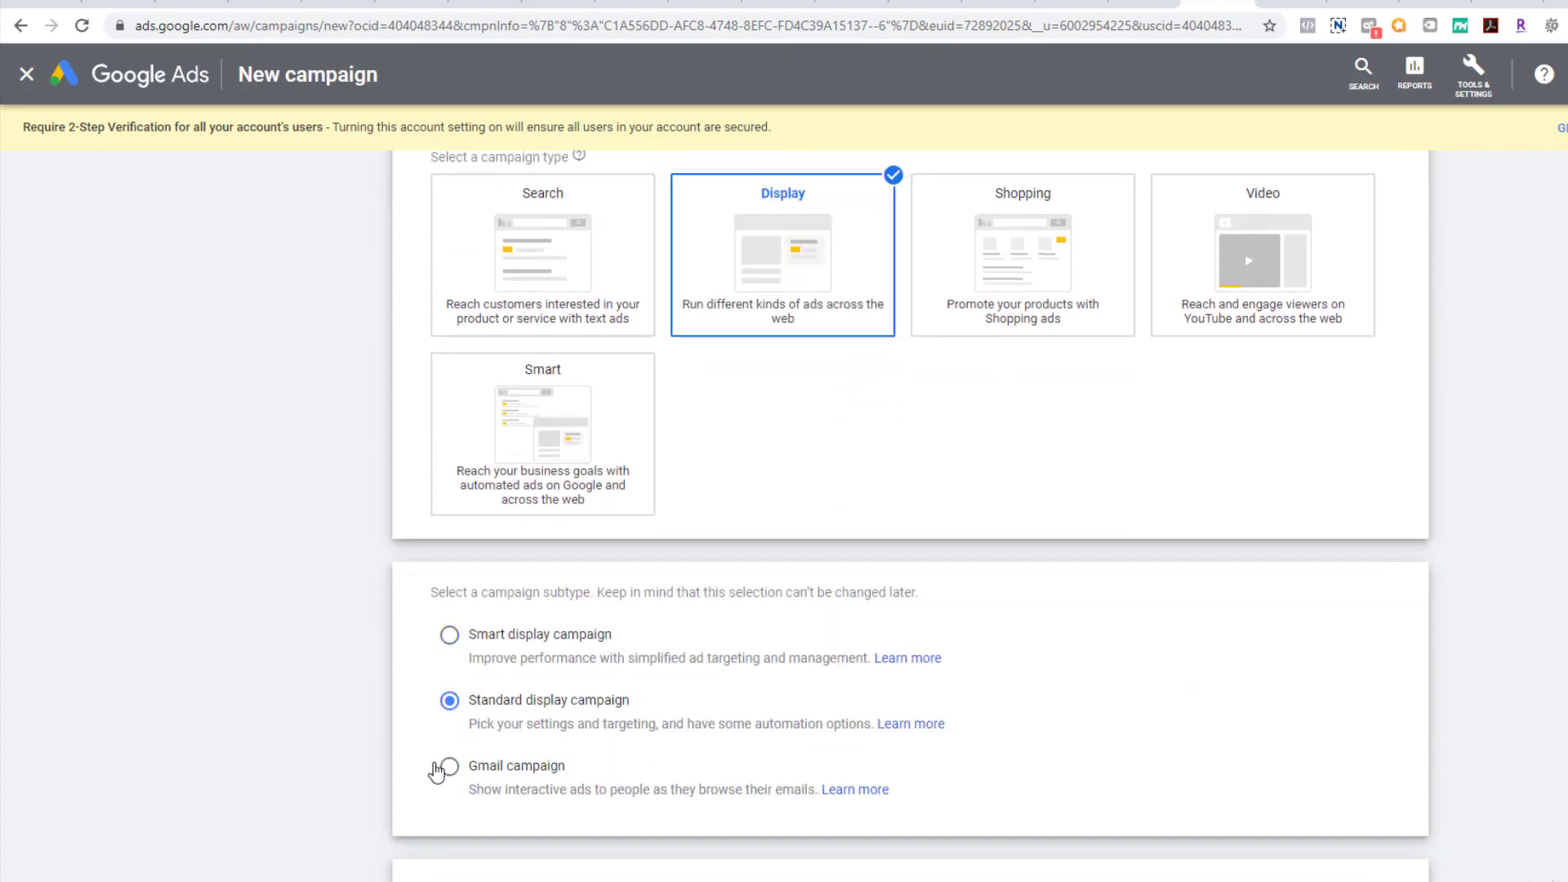
pyautogui.click(536, 773)
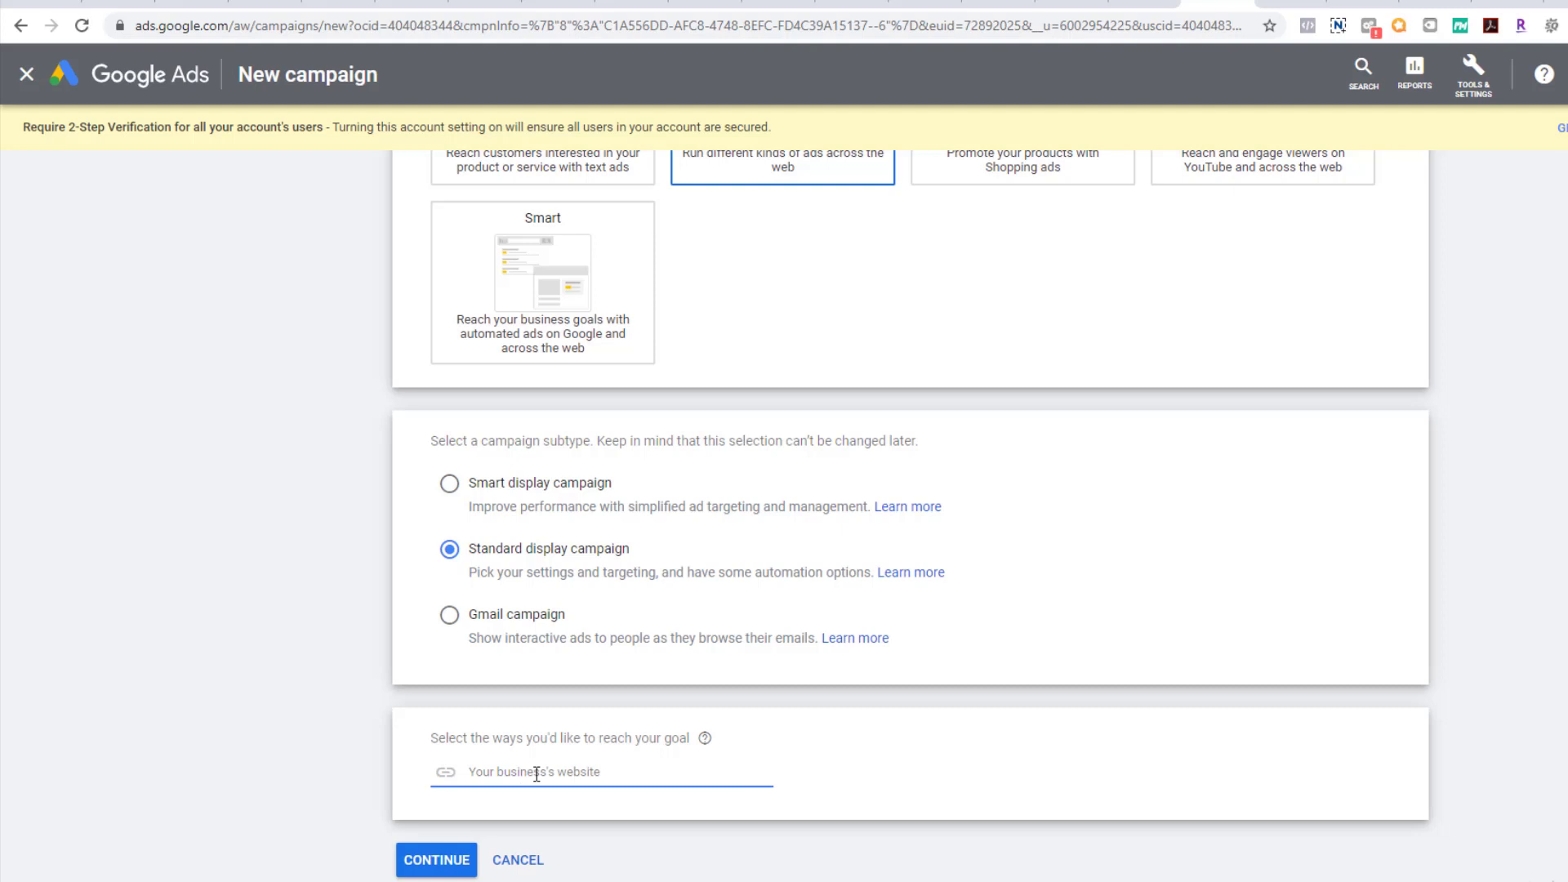
pyautogui.write('www.ade')
pyautogui.write('ptqu')
pyautogui.write('tdoor.com')
pyautogui.click(451, 860)
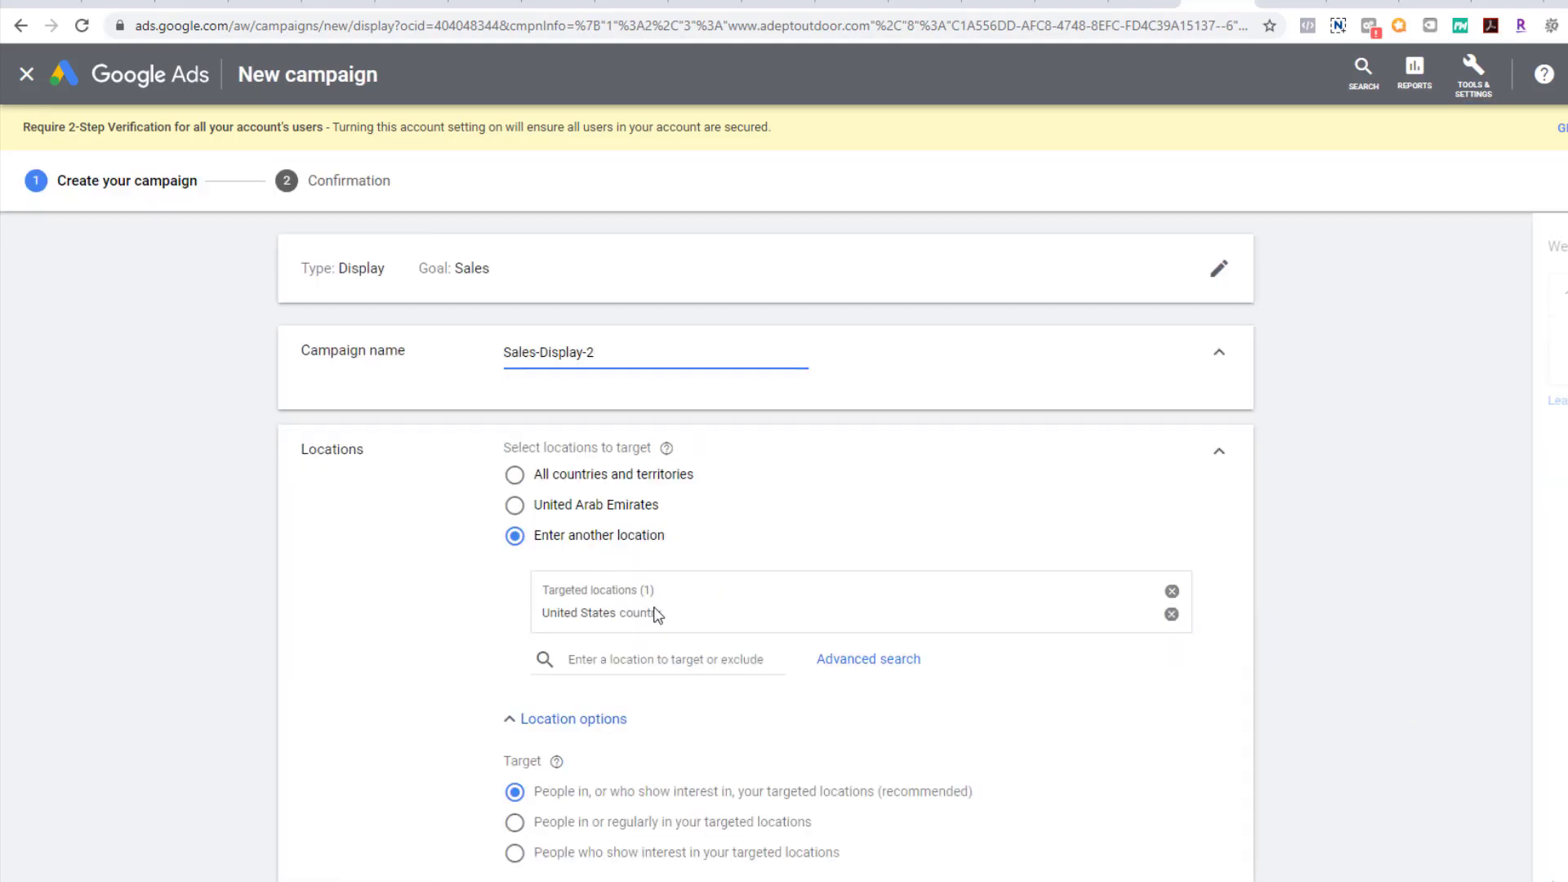
# Target people in or regularly in the targeted locations and set bidding to automatically maximize conversions
pyautogui.scroll(-4, 493, 825)
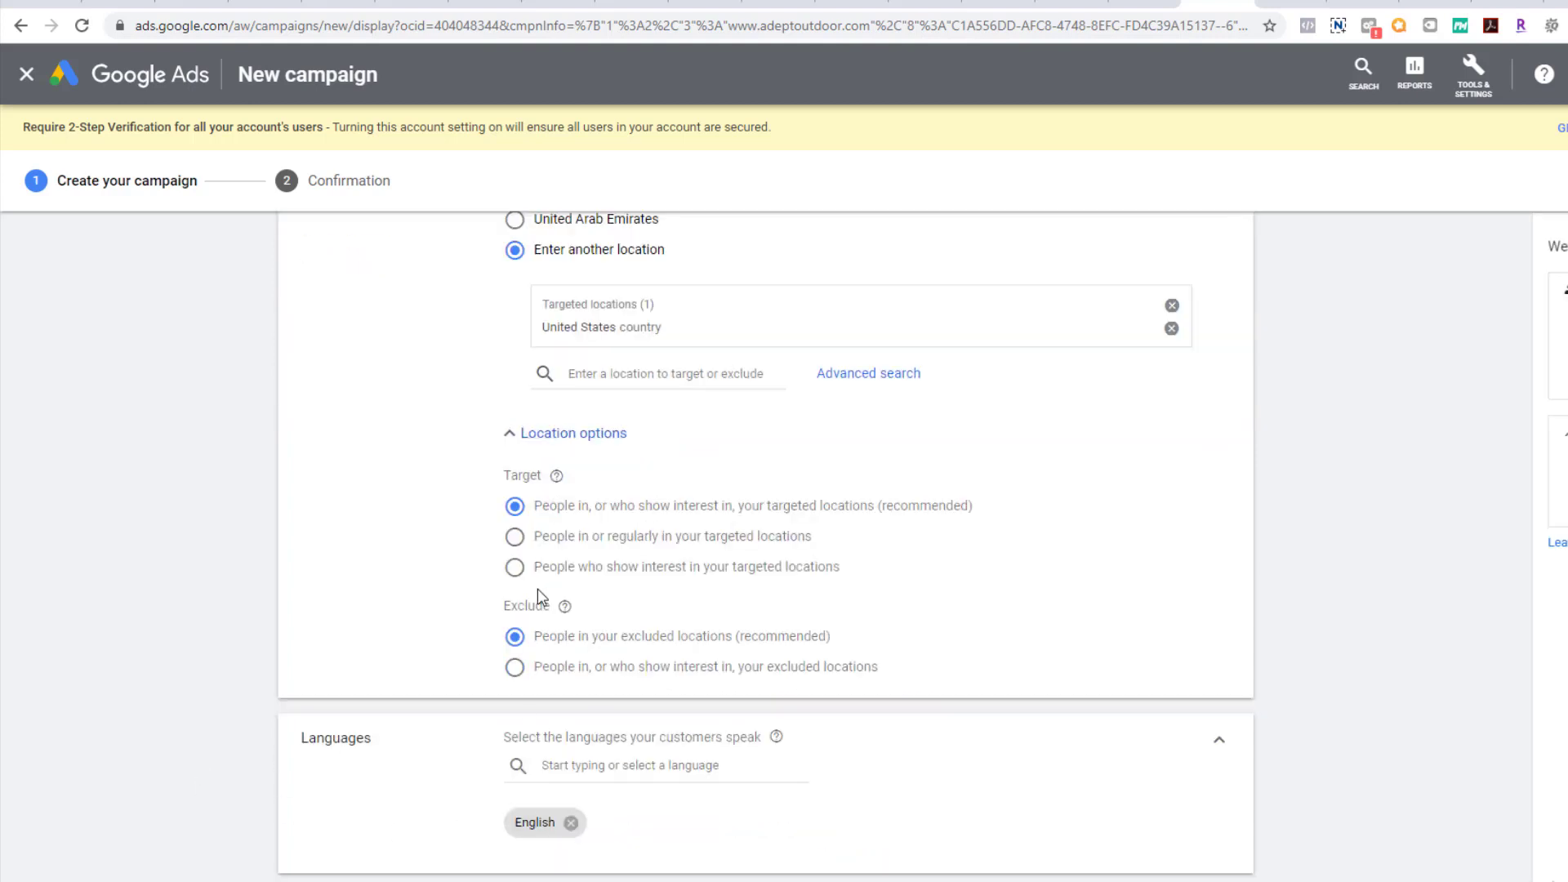
pyautogui.click(516, 539)
pyautogui.scroll(-6, 543, 838)
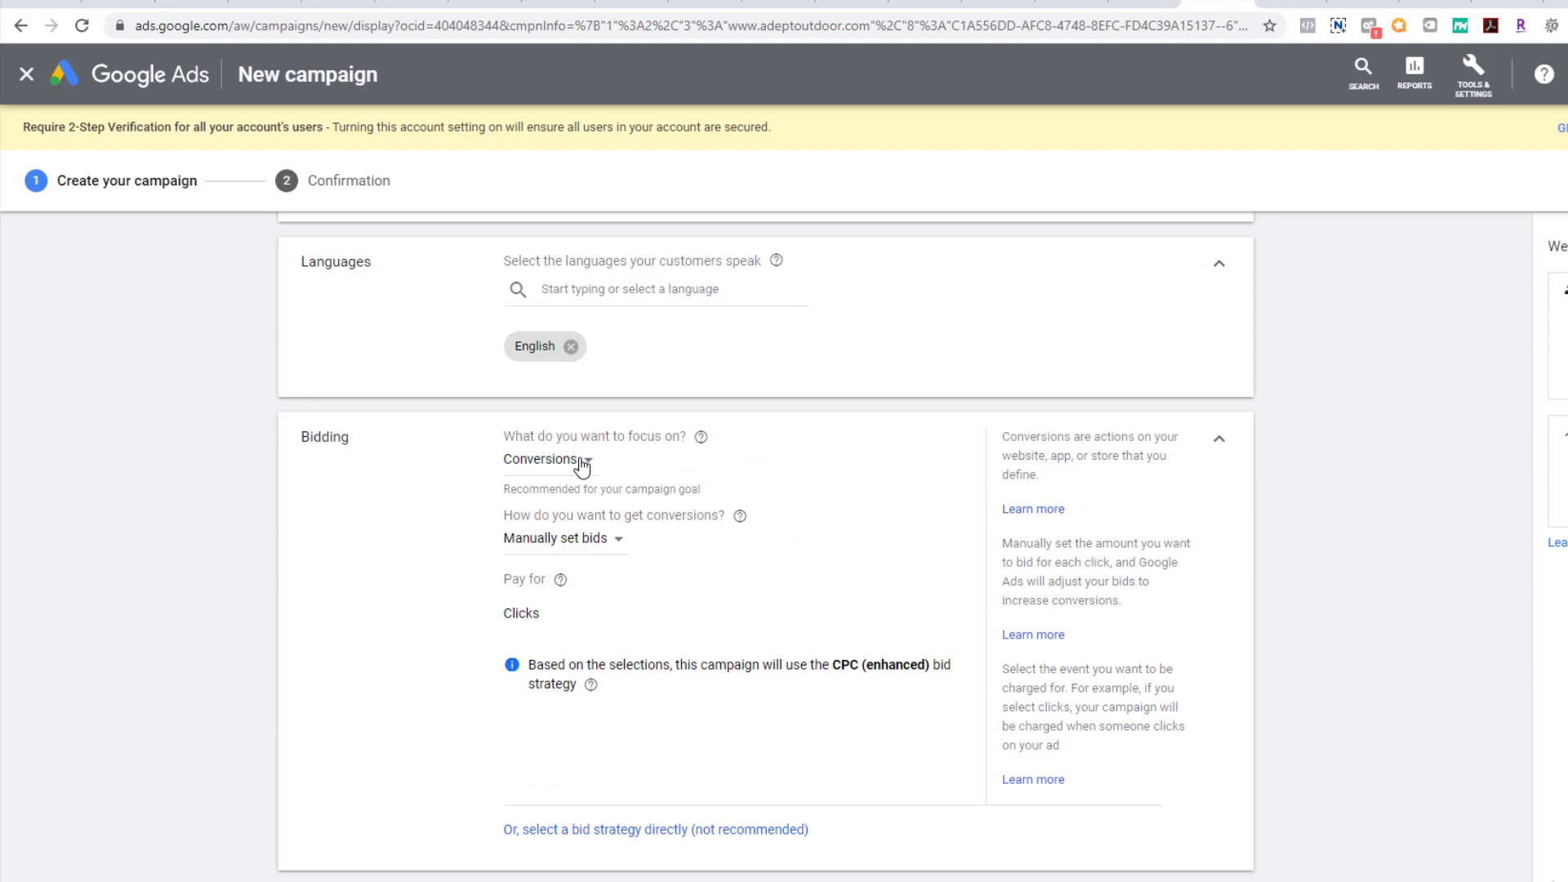
pyautogui.click(619, 544)
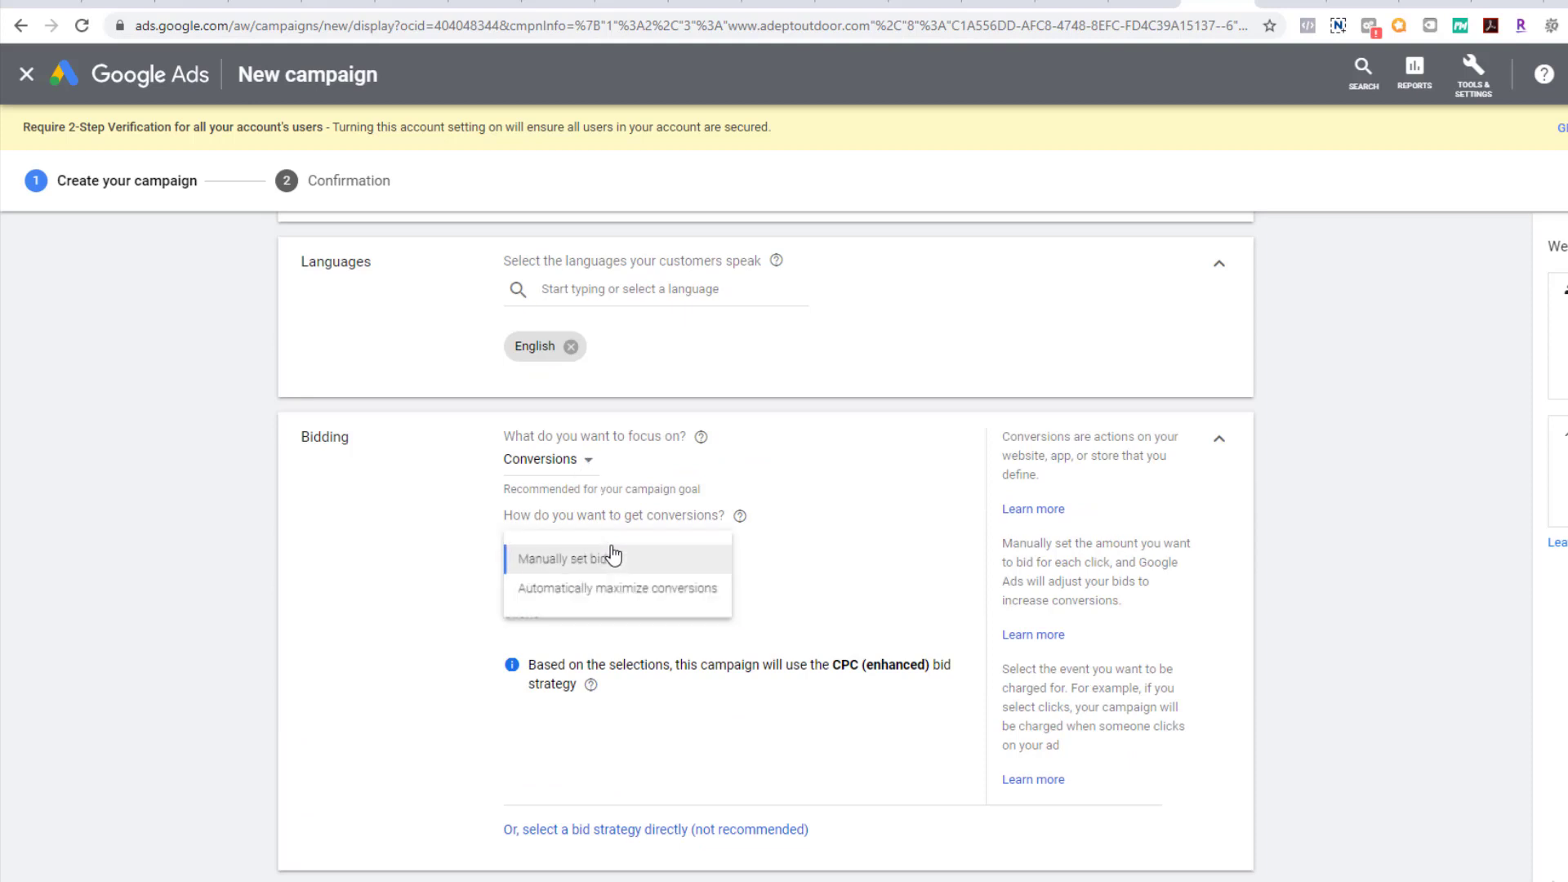
pyautogui.click(625, 596)
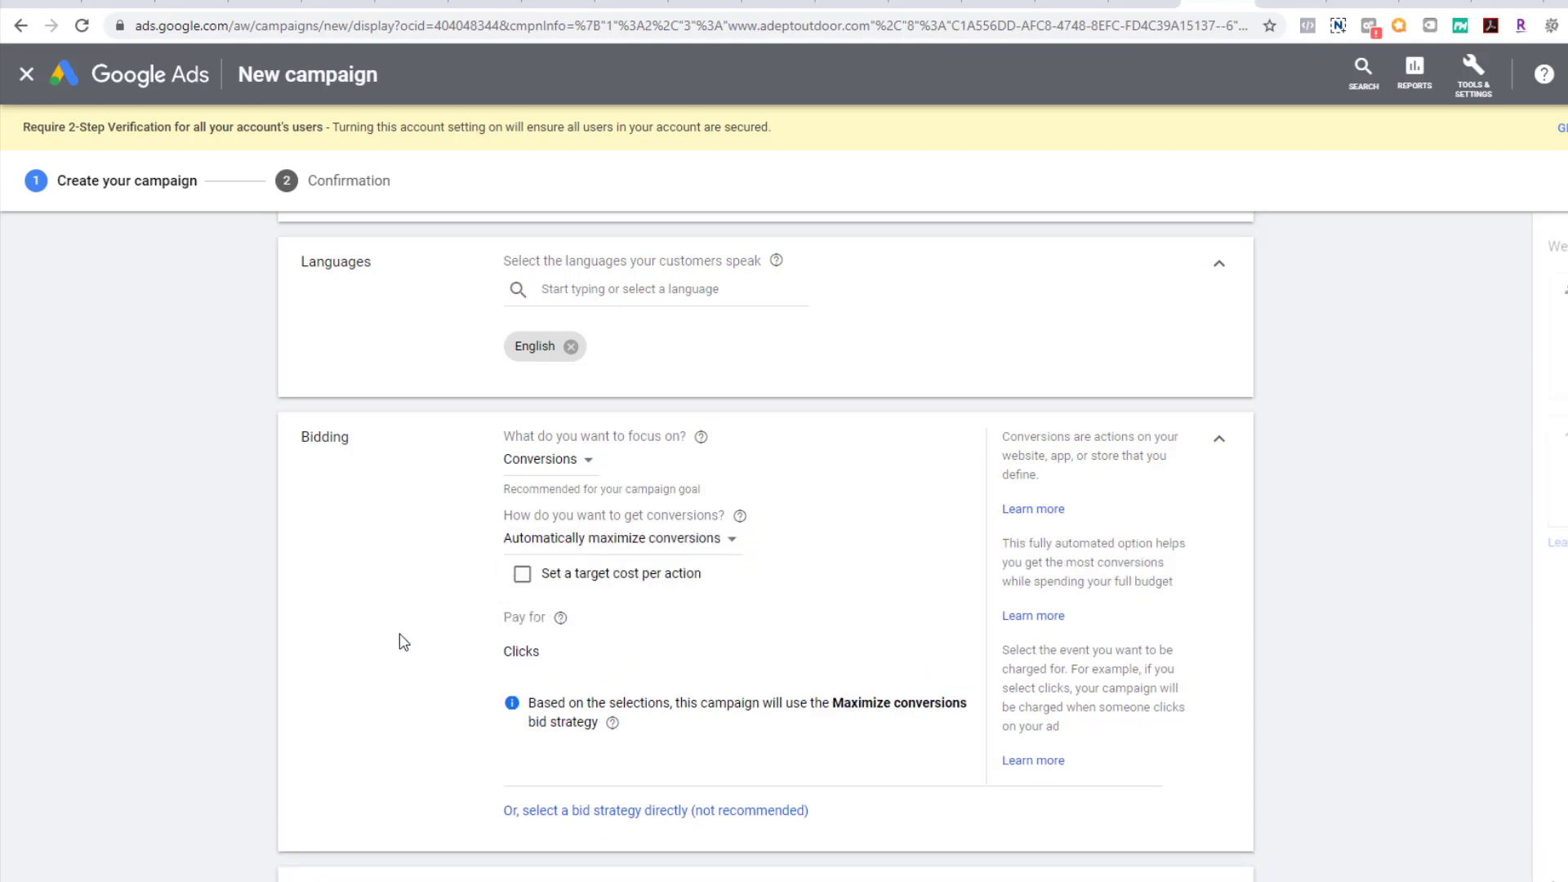
pyautogui.scroll(-5, 399, 642)
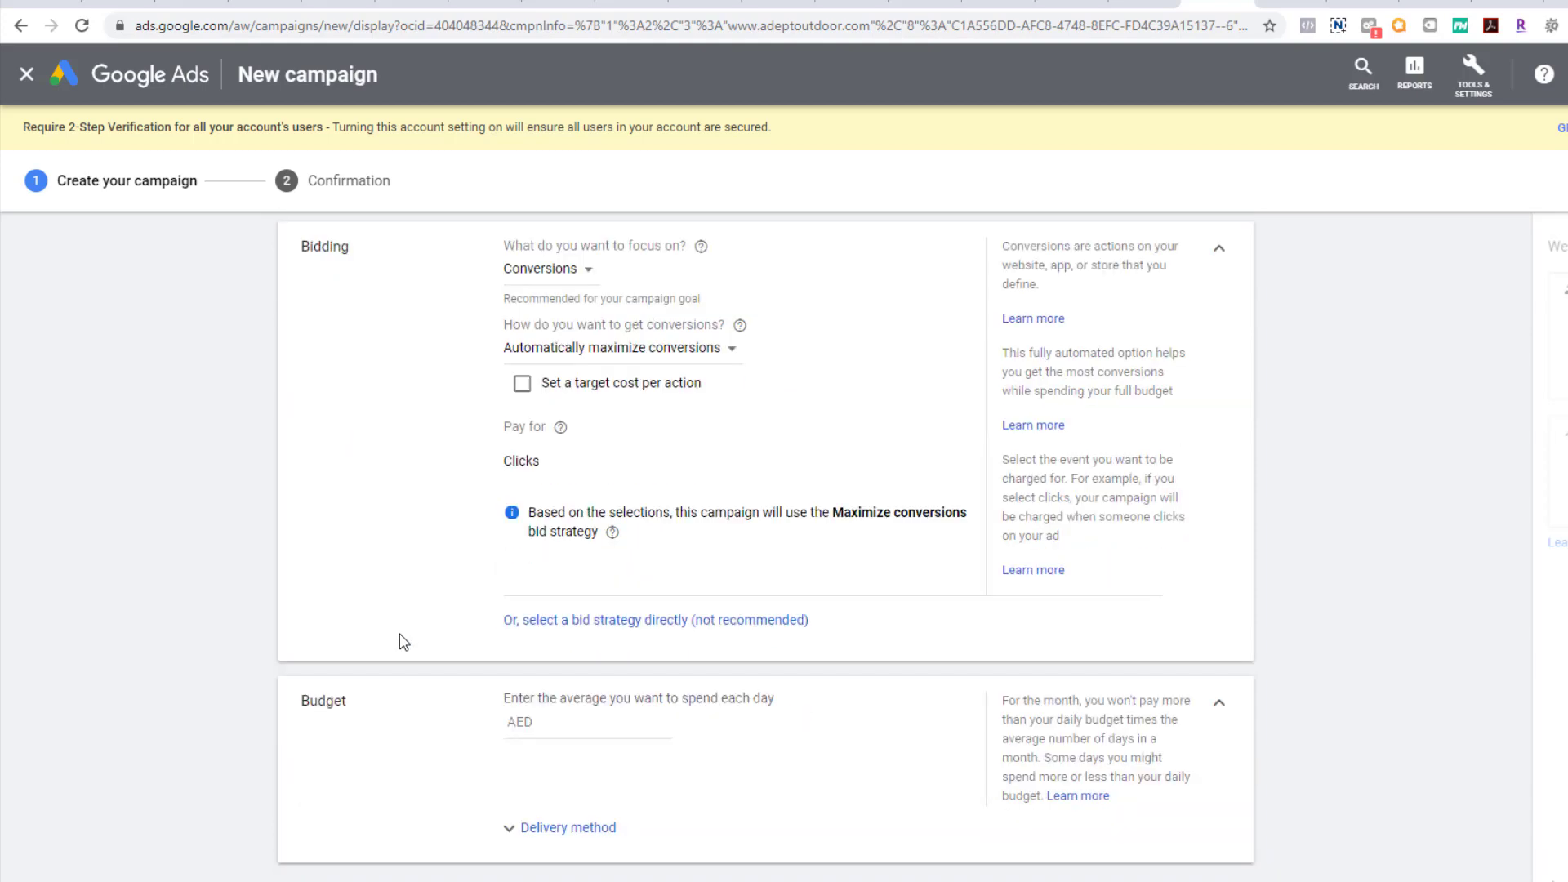
# Set the average daily budget to AED 10.00
pyautogui.click(538, 535)
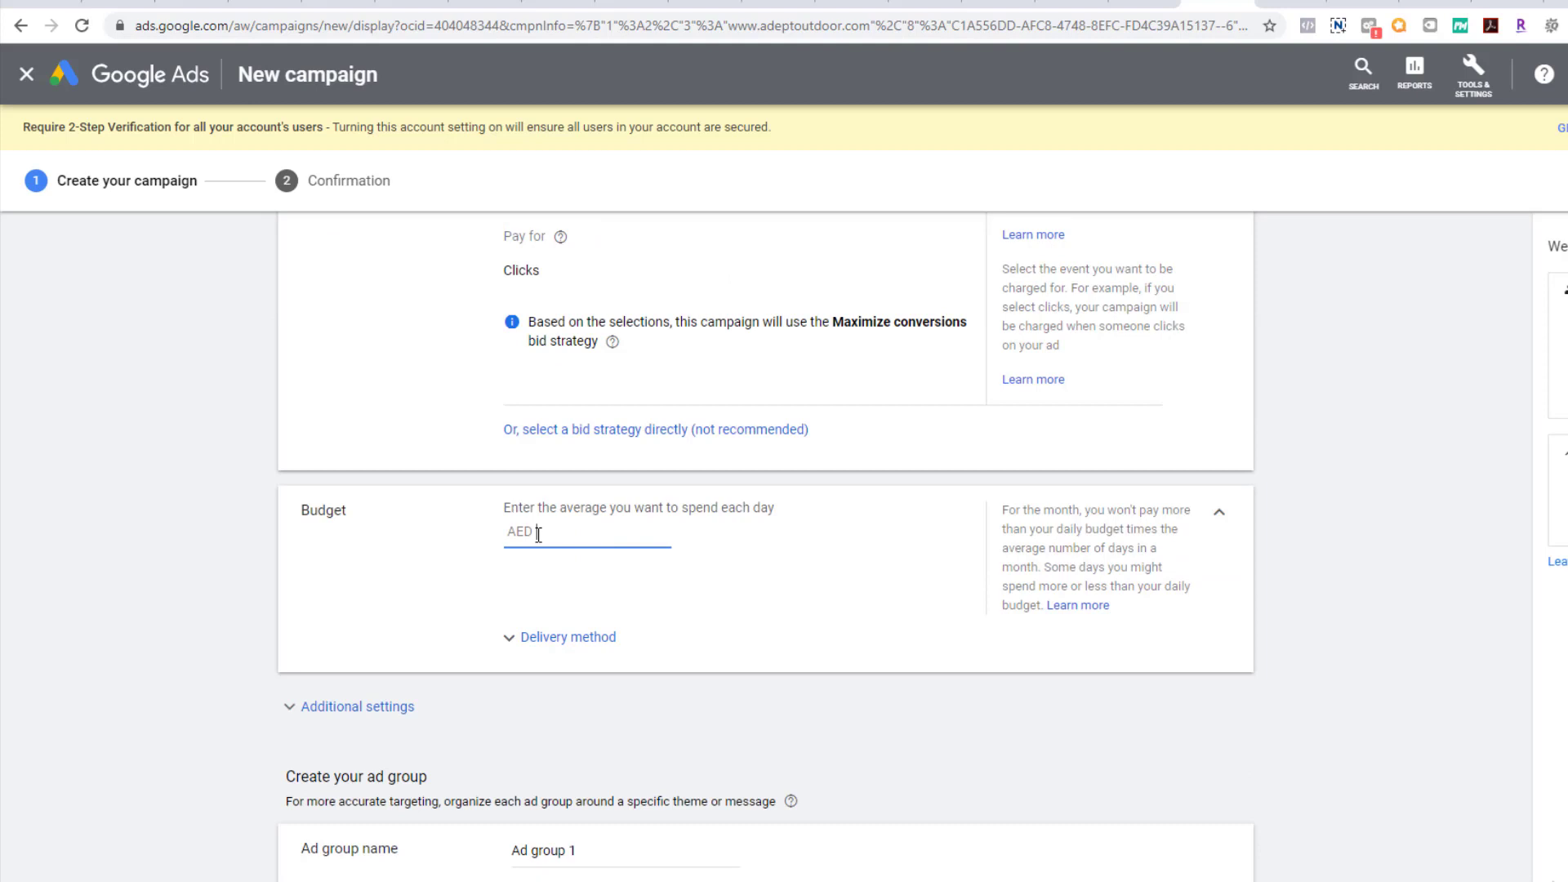
pyautogui.write('10')
pyautogui.click(568, 637)
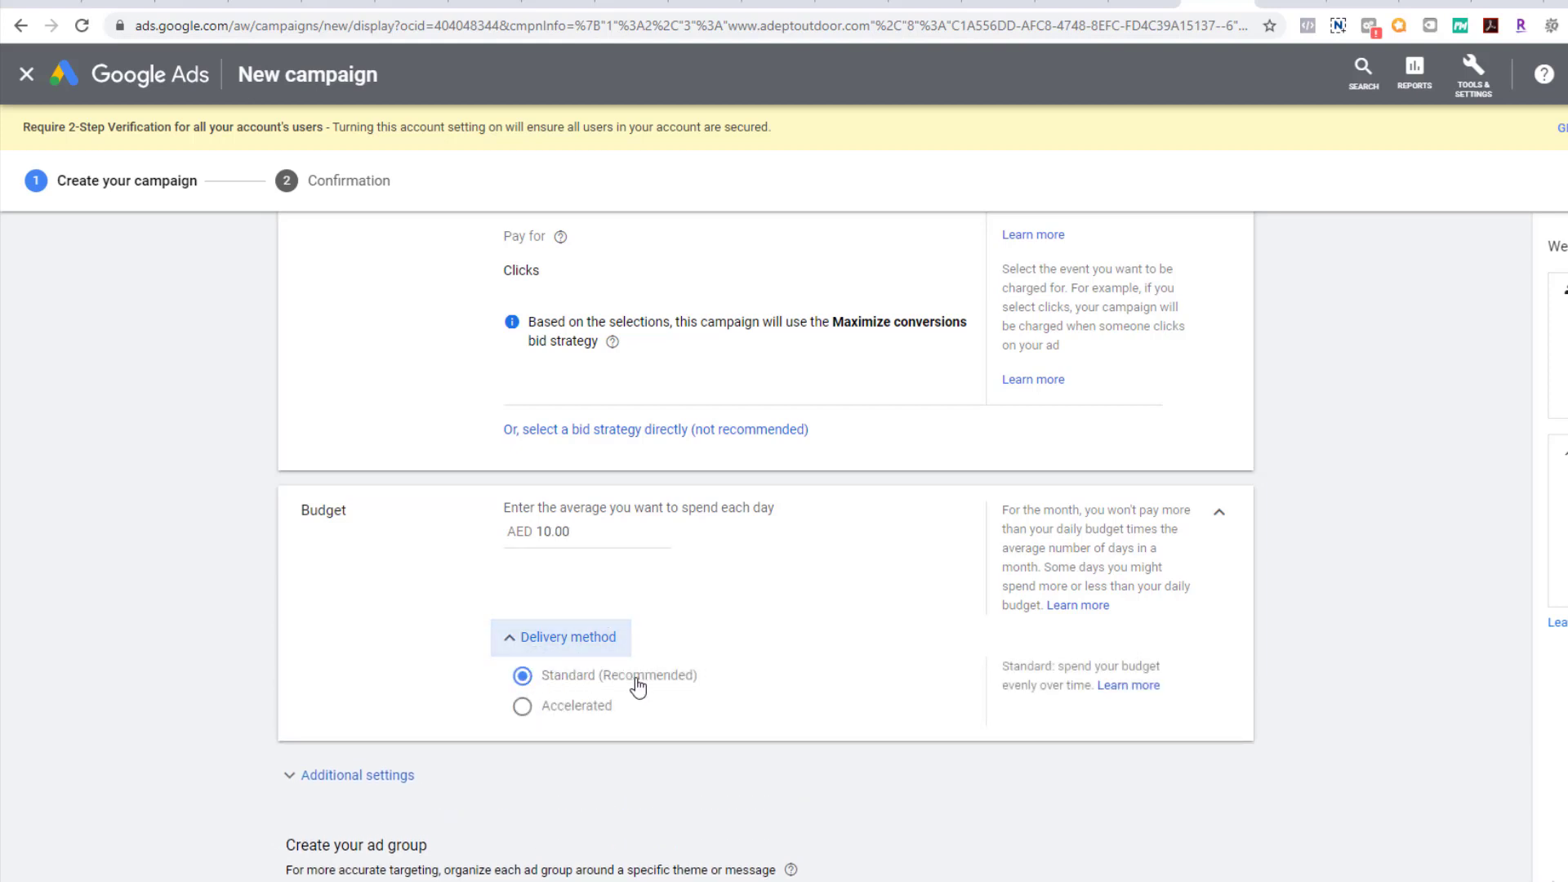
# Under Dynamic ads, use a data feed for personalized ads and select the Adept Outdoor feed
pyautogui.click(379, 776)
pyautogui.scroll(-6, 391, 823)
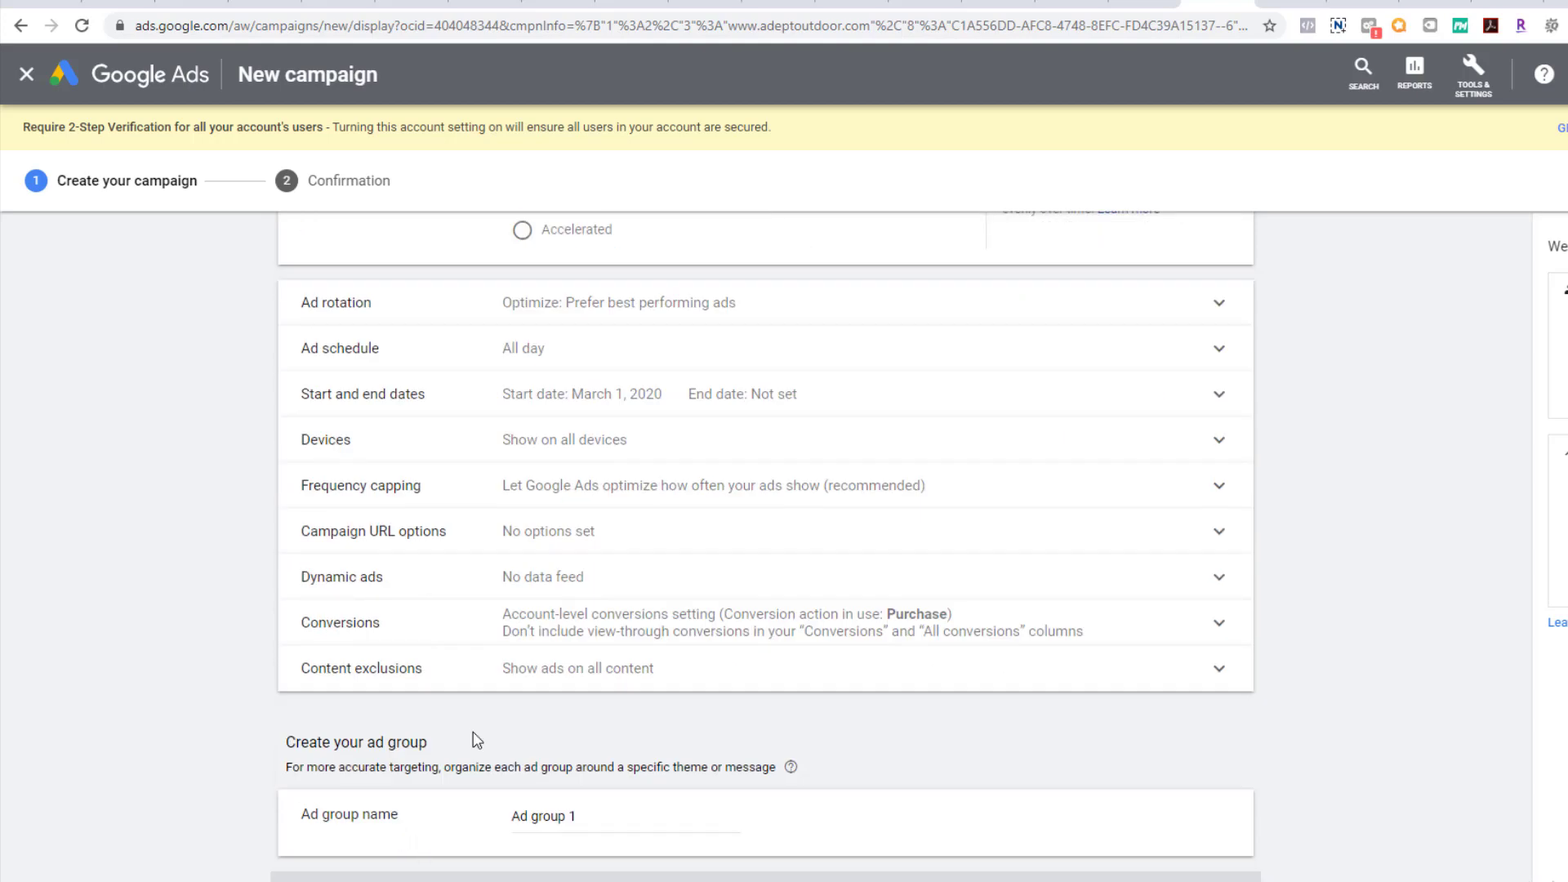
pyautogui.click(592, 584)
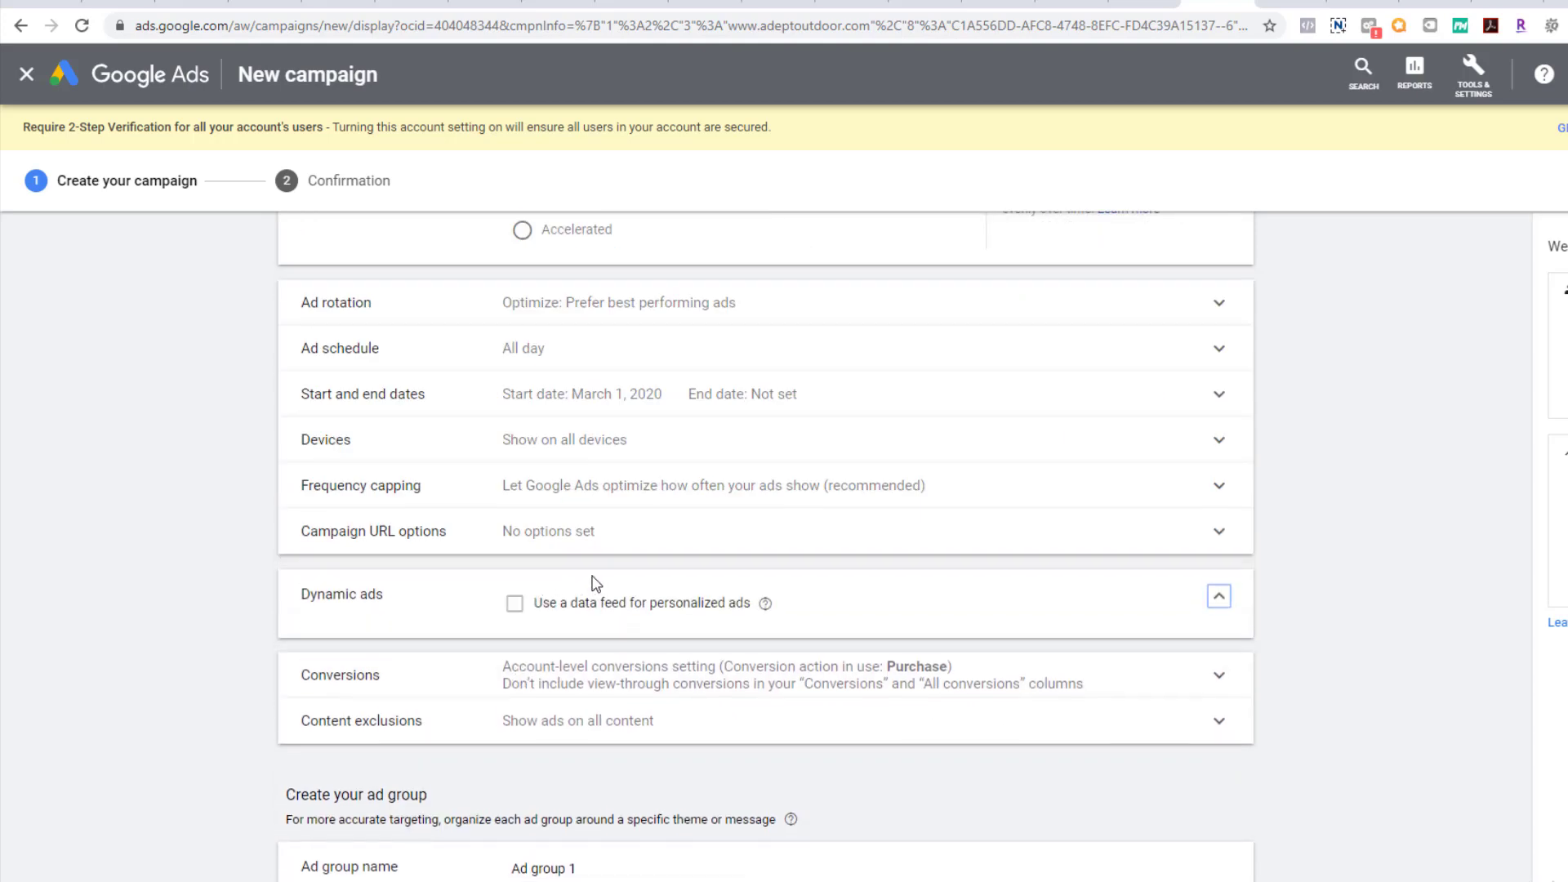
pyautogui.click(514, 606)
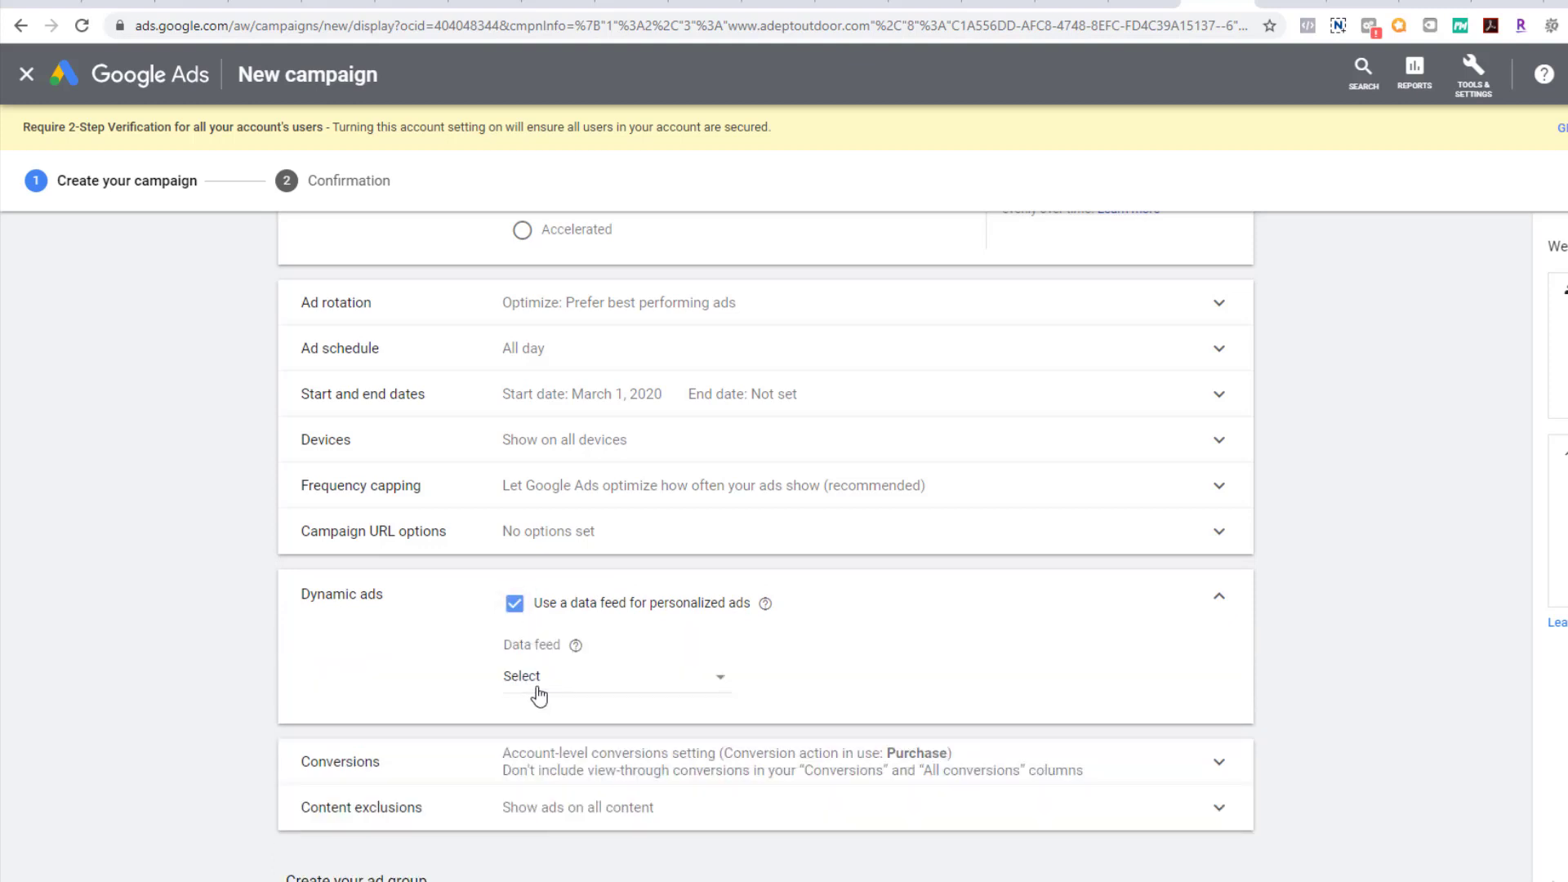
pyautogui.click(539, 692)
pyautogui.click(532, 696)
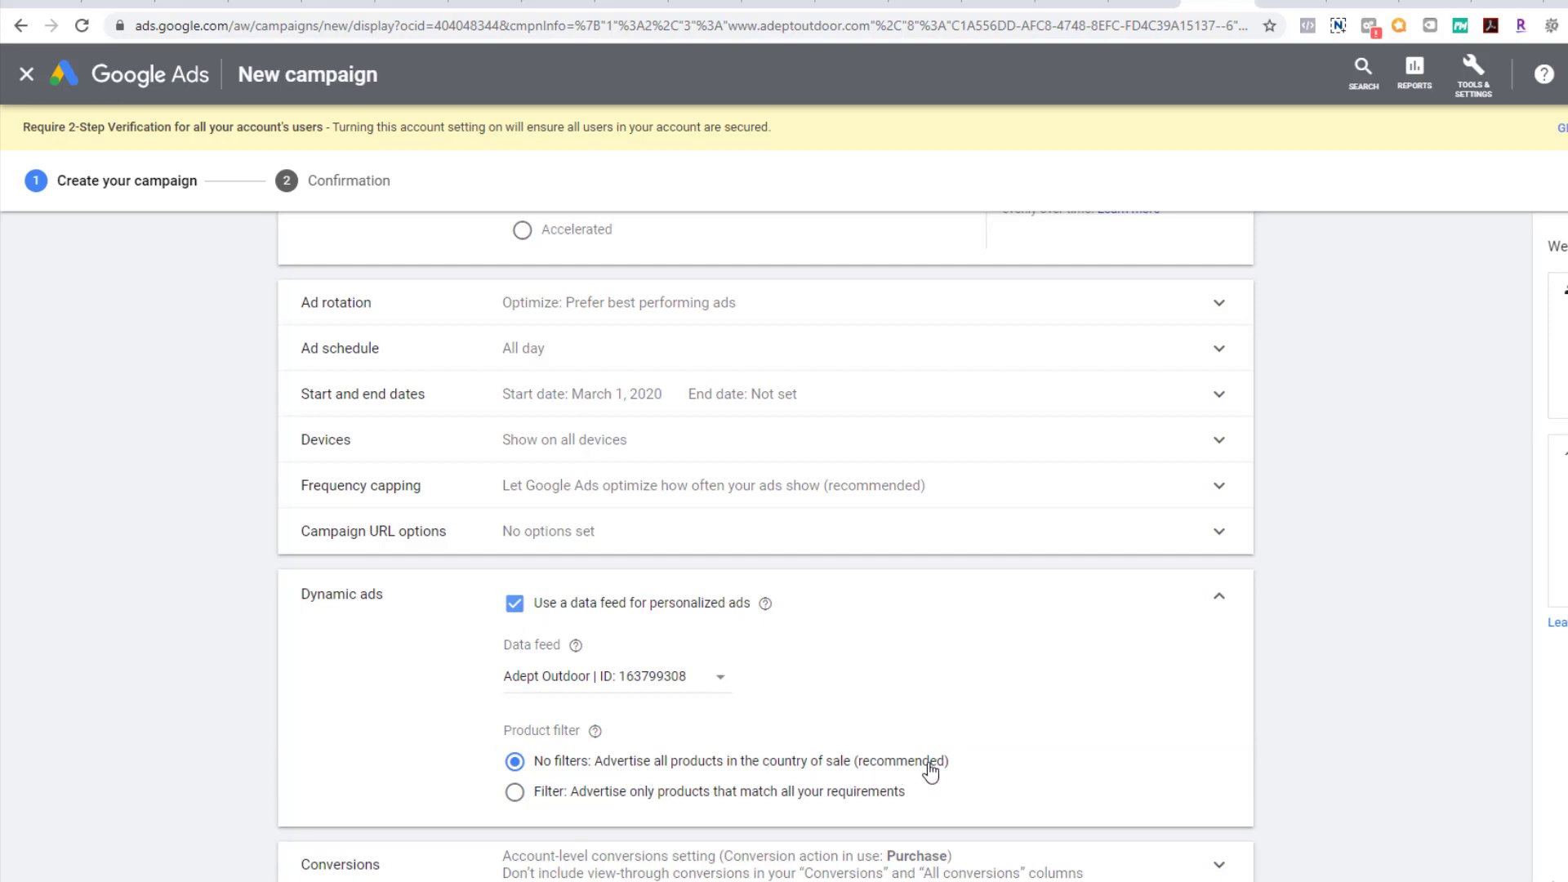
# Name the ad group 'Remarketing' and add the four recently selected audiences
pyautogui.scroll(-7, 983, 773)
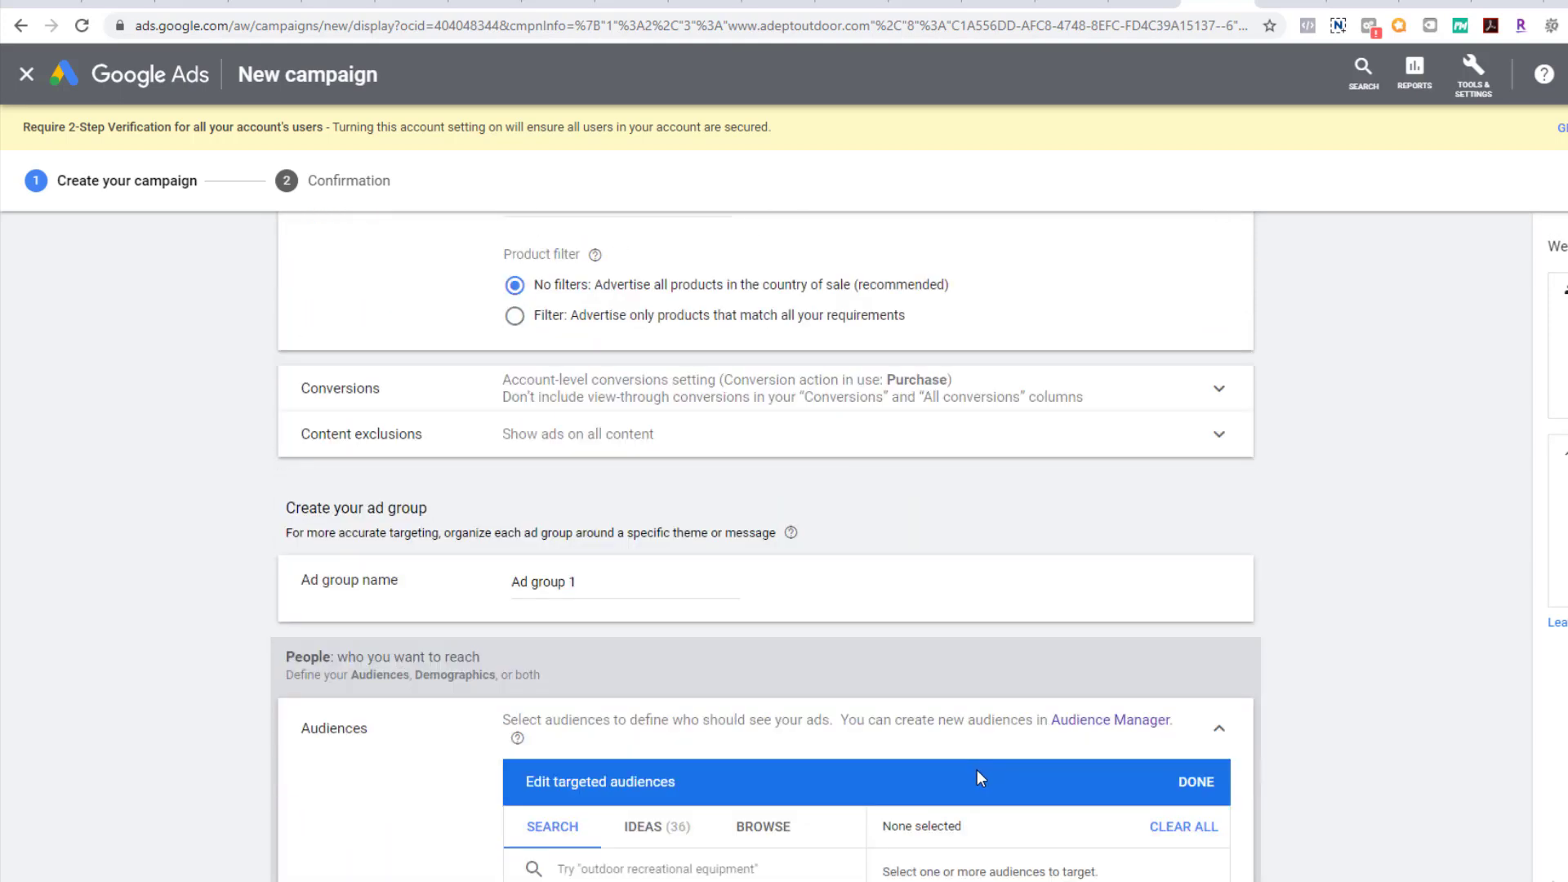
pyautogui.click(612, 504)
pyautogui.write('Remarketing')
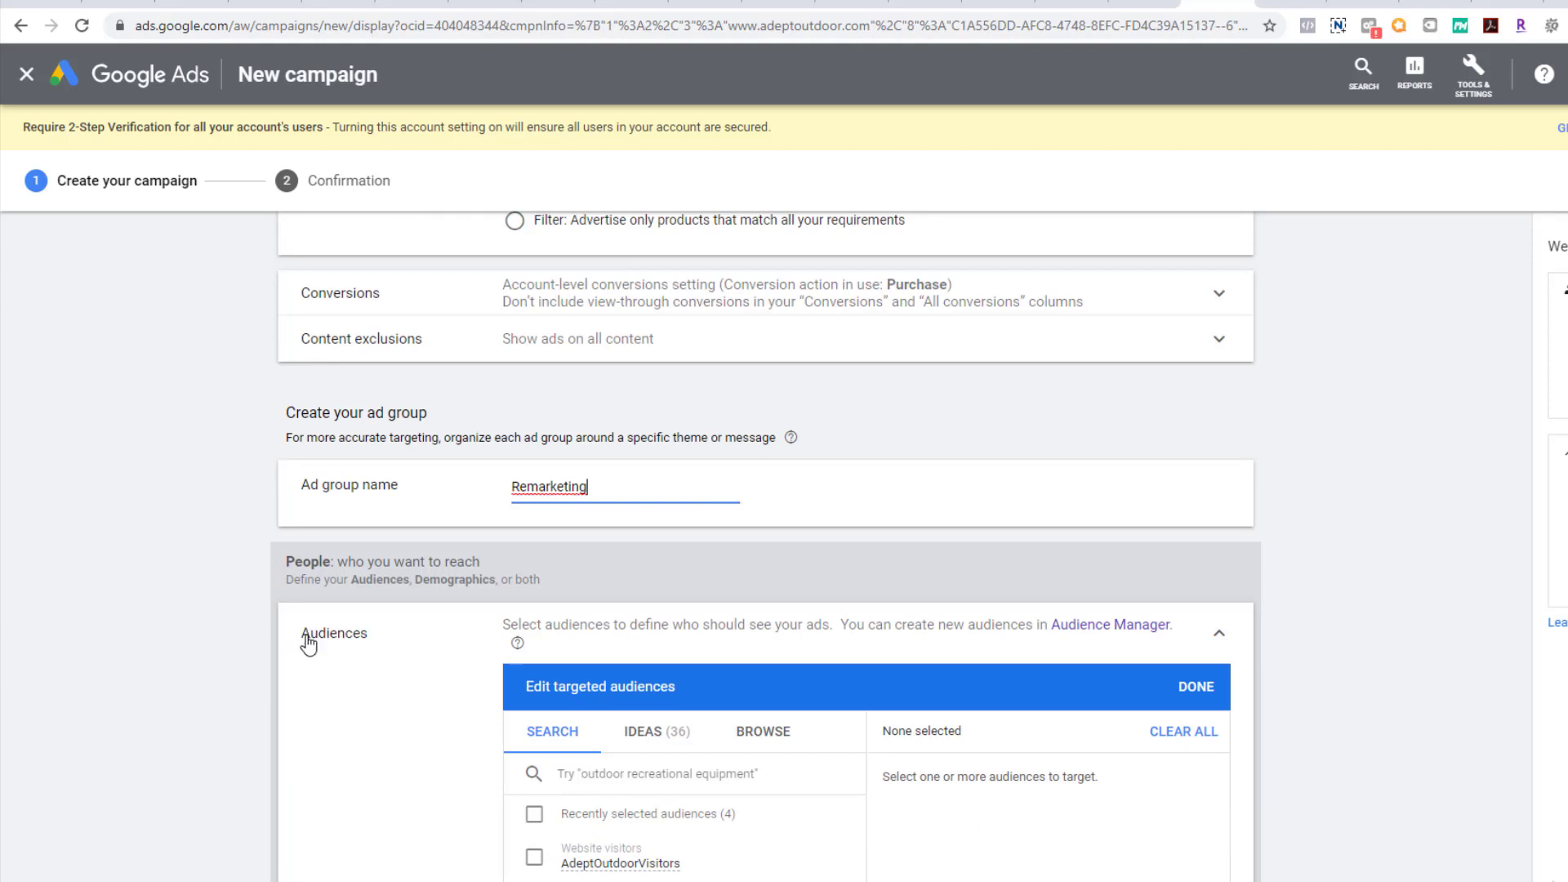
pyautogui.scroll(-3, 307, 644)
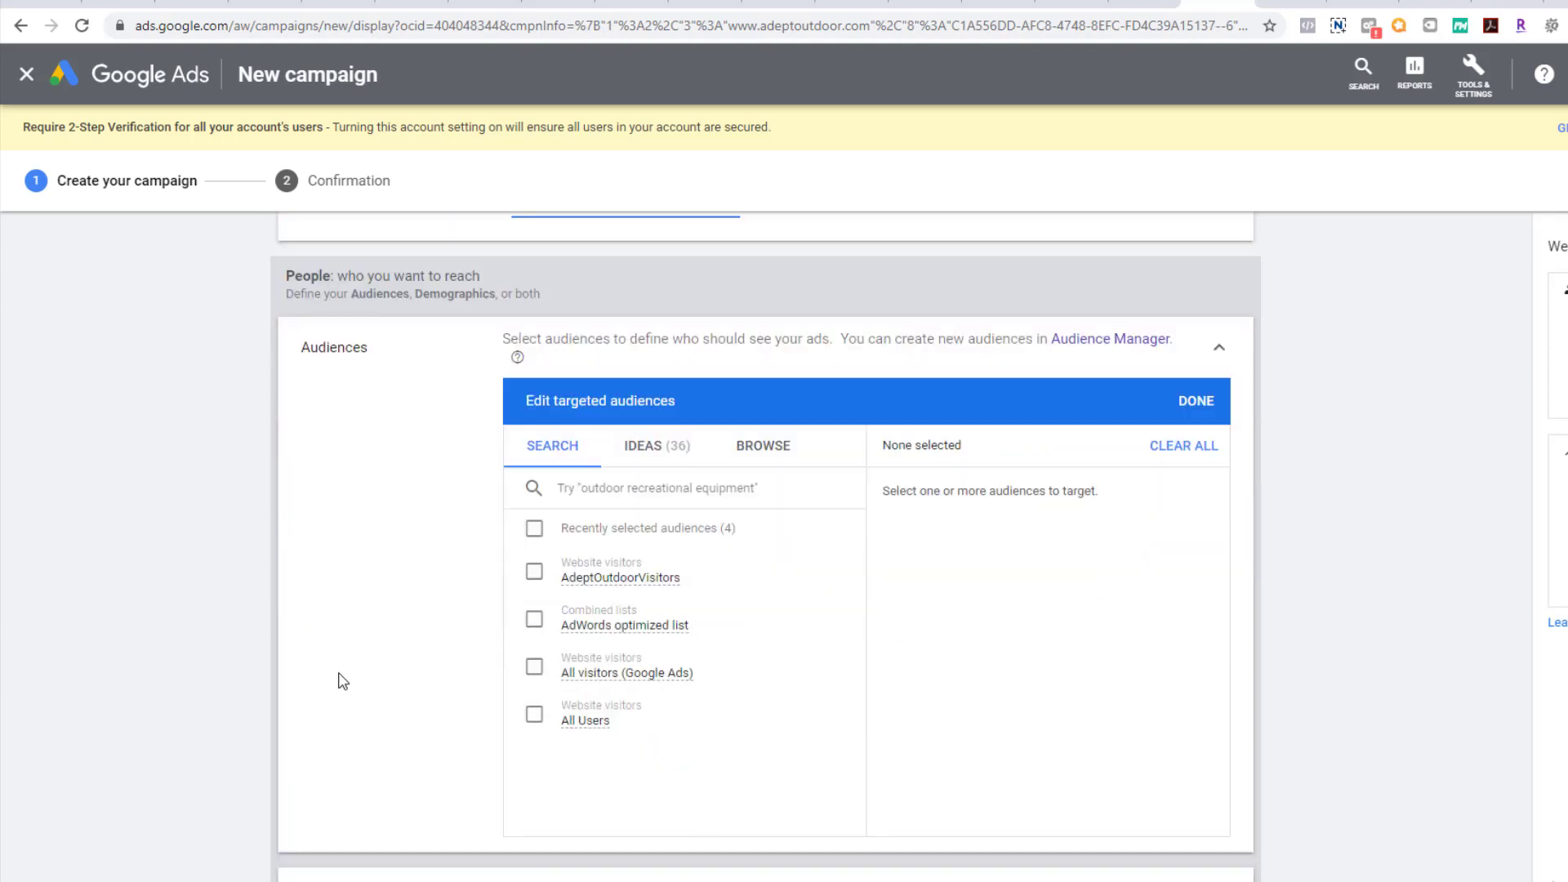
pyautogui.click(535, 531)
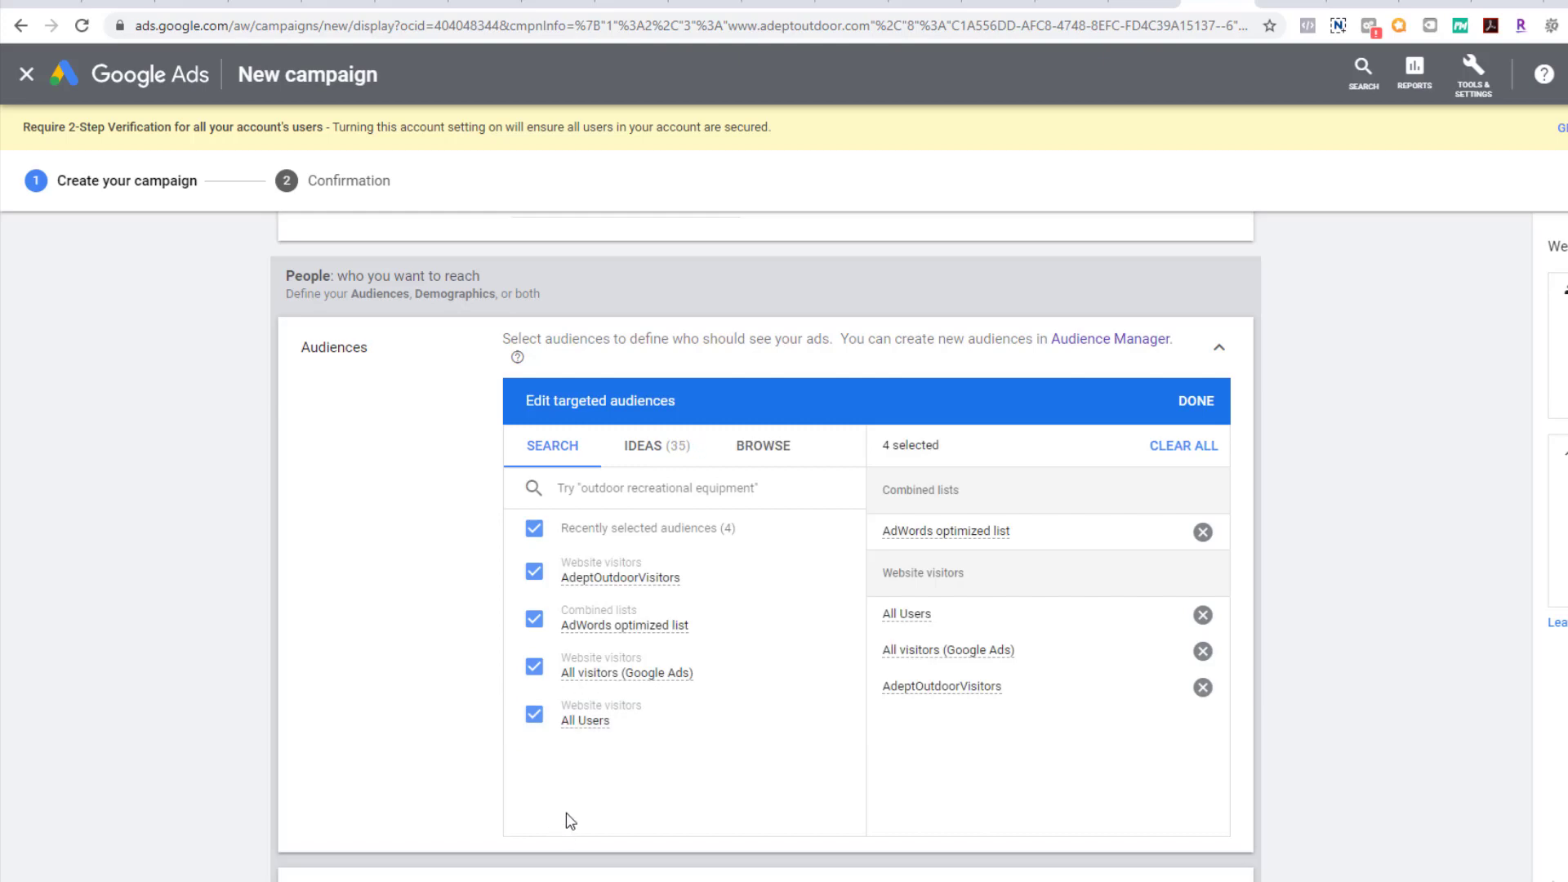
# Turn targeting expansion off and scroll down to the responsive display ad form
pyautogui.scroll(-6, 568, 833)
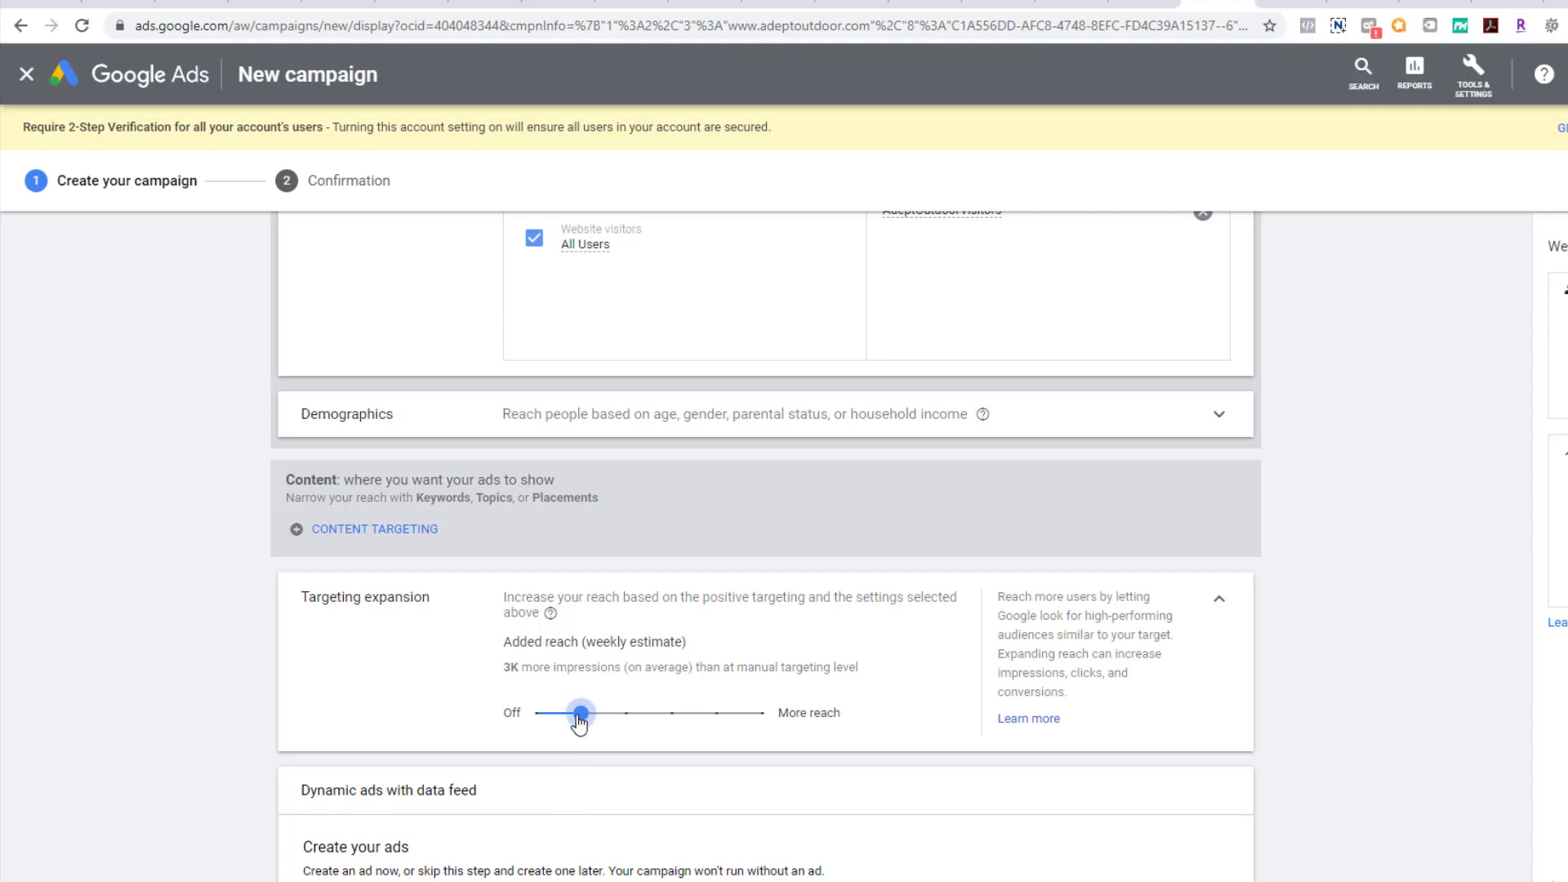
pyautogui.moveTo(552, 718); pyautogui.dragTo(504, 723)
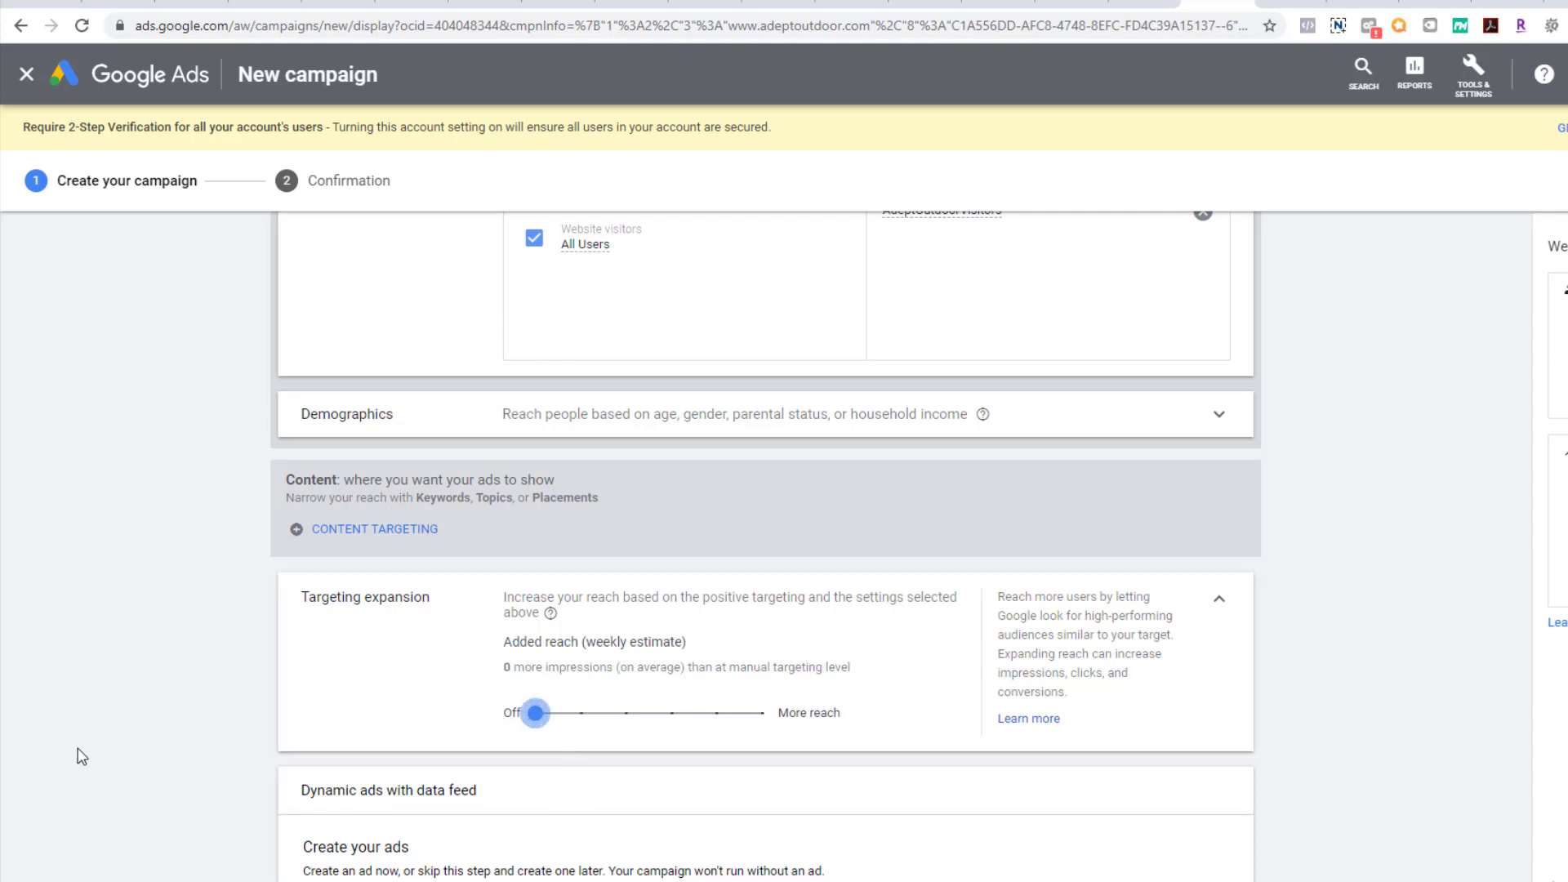
pyautogui.scroll(-6, 79, 750)
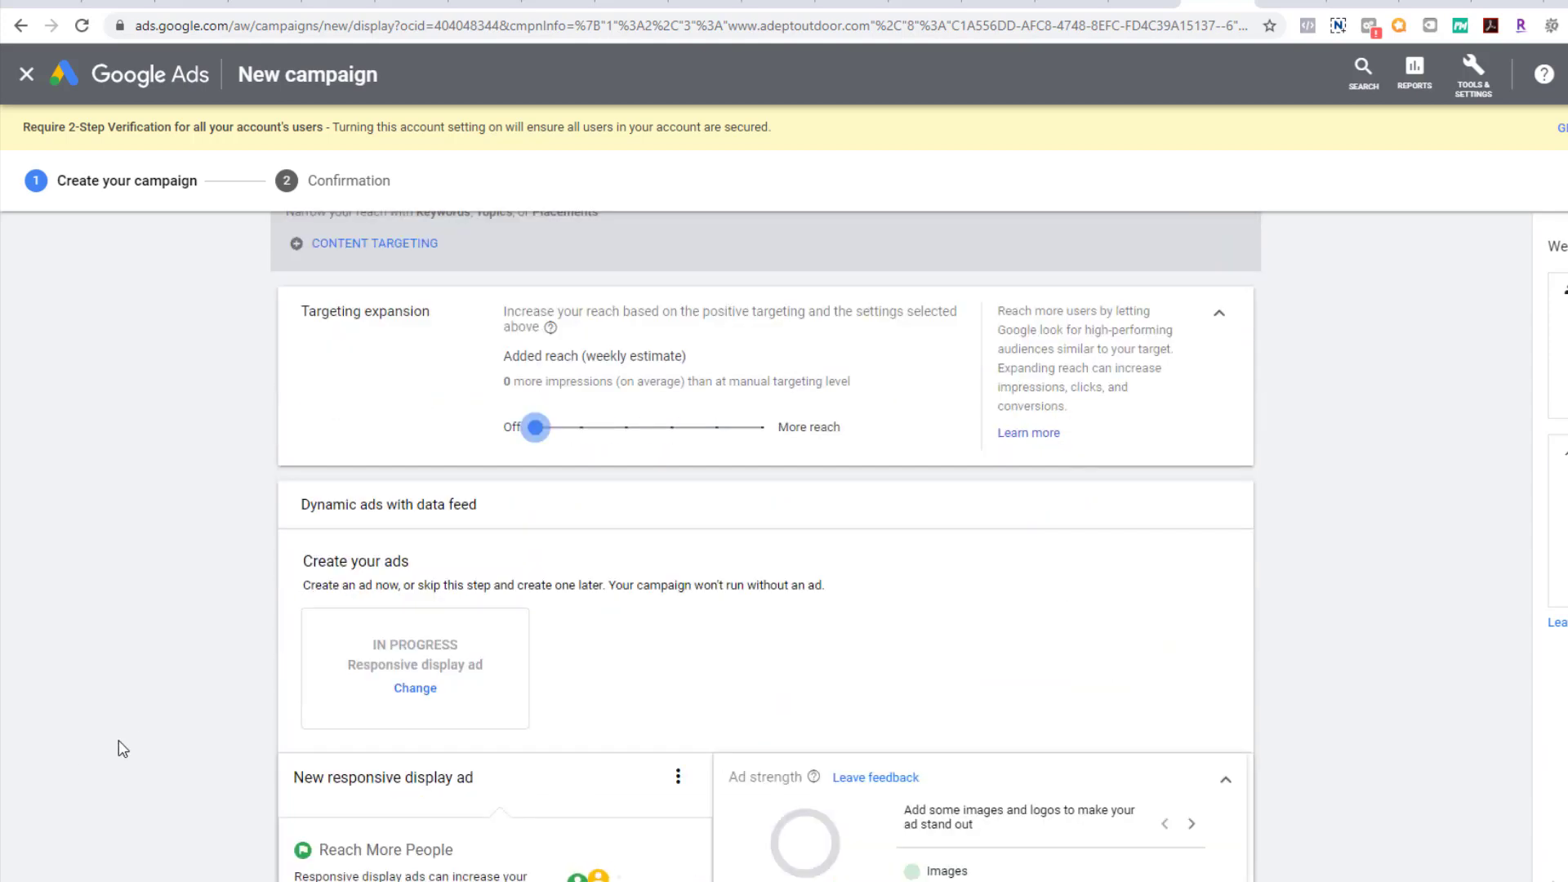
pyautogui.scroll(-2, 135, 748)
pyautogui.scroll(-7, 147, 745)
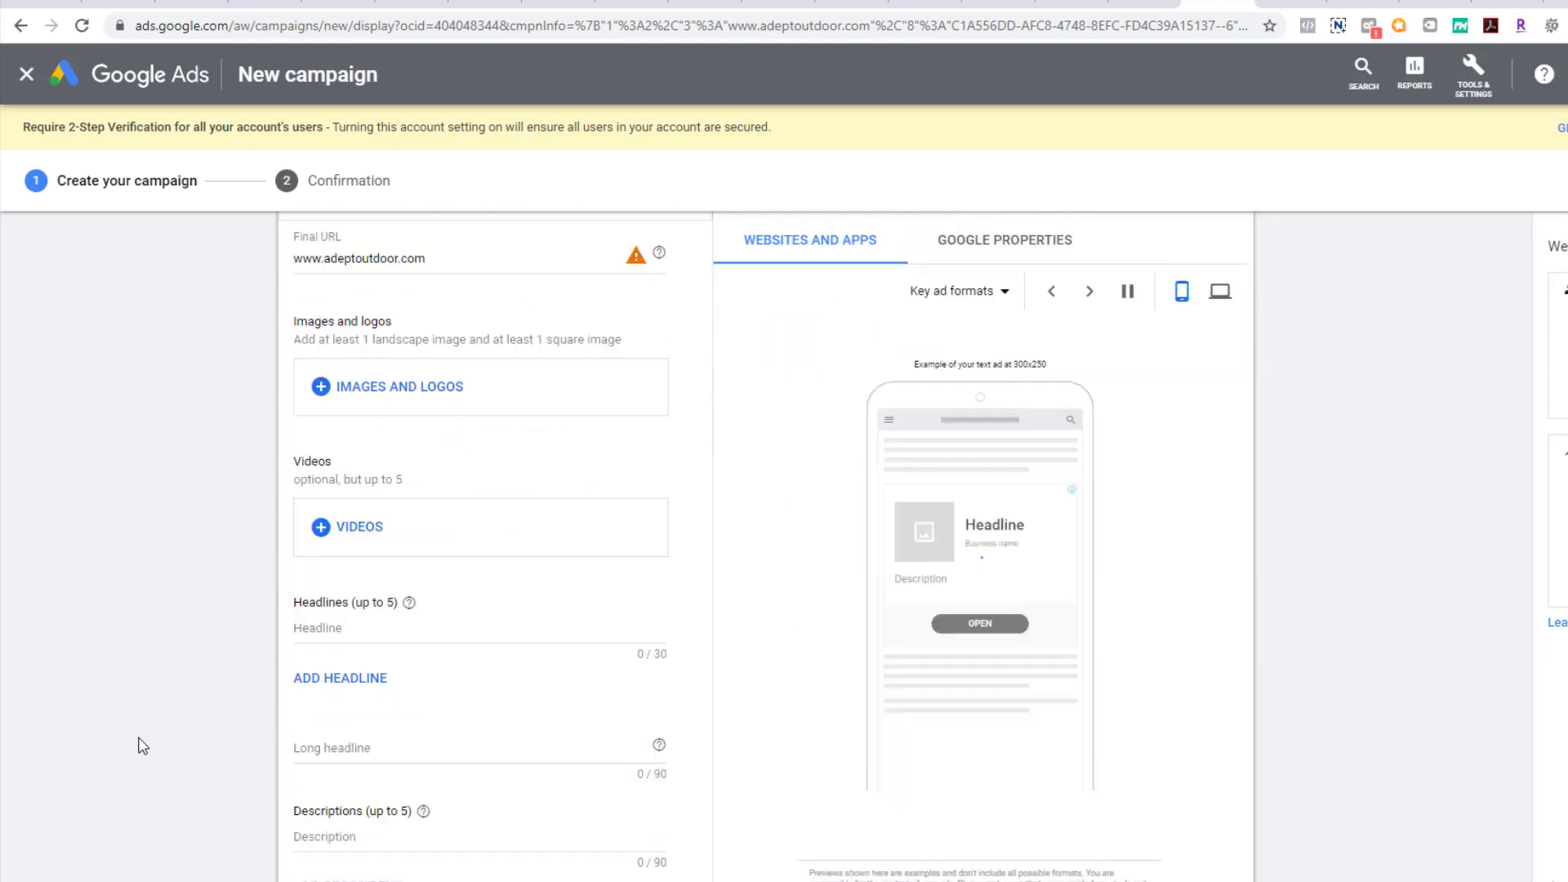
pyautogui.scroll(-4, 163, 746)
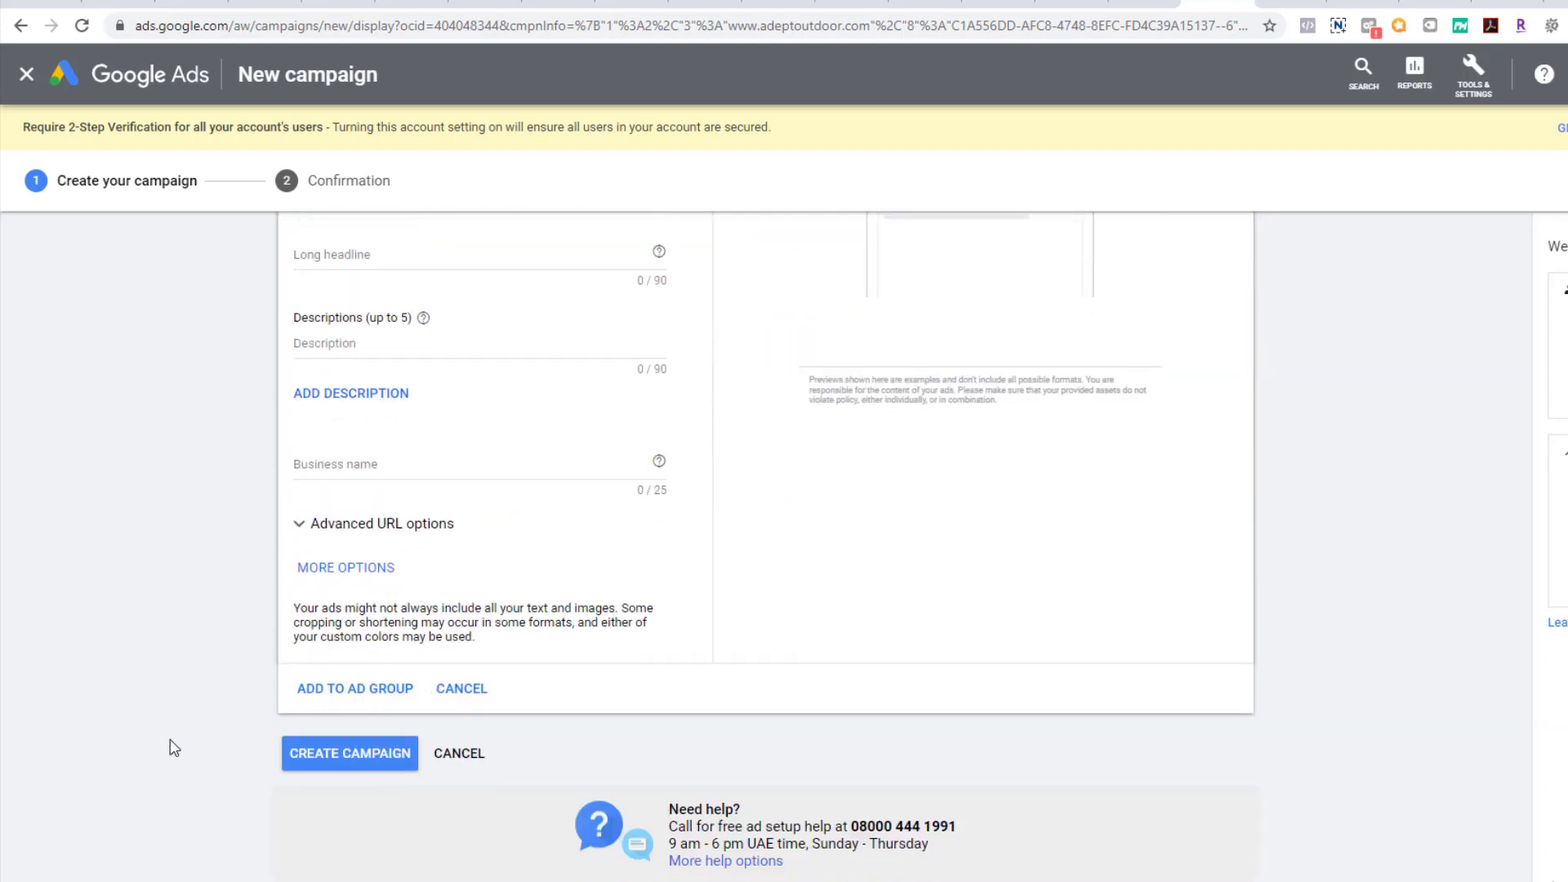